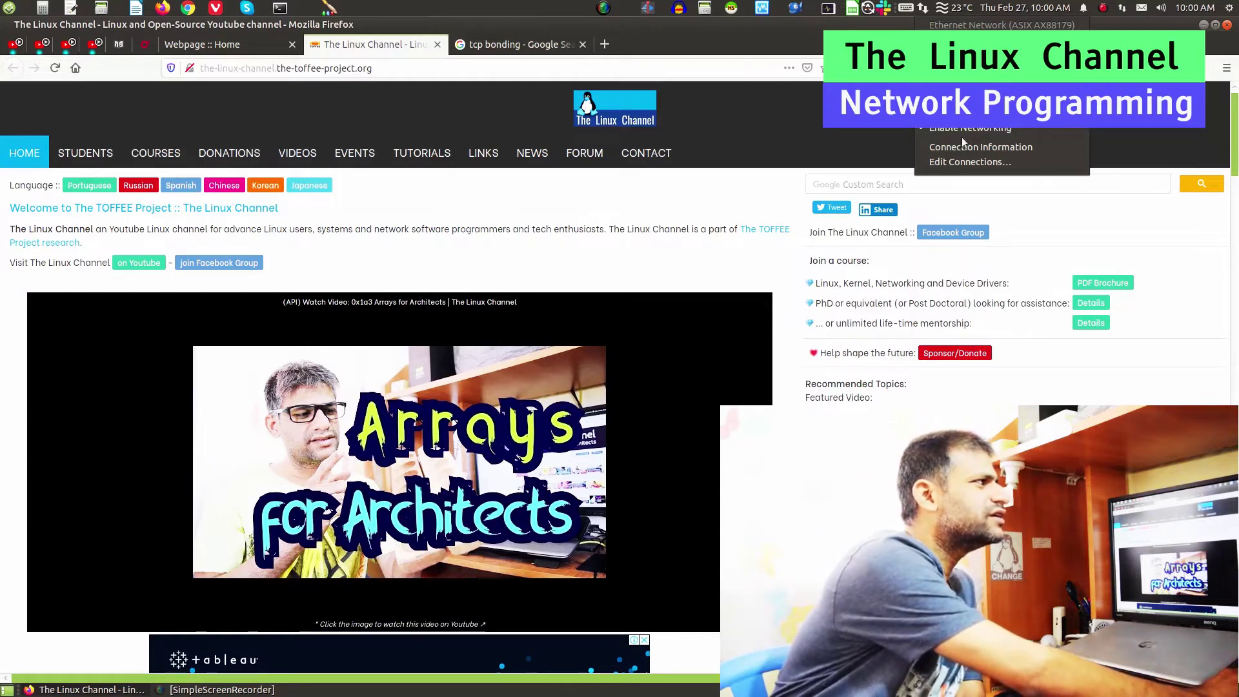
# Add a new Bond-type connection, opening its editor with interface bond0 and Round-robin mode
pyautogui.click(966, 160)
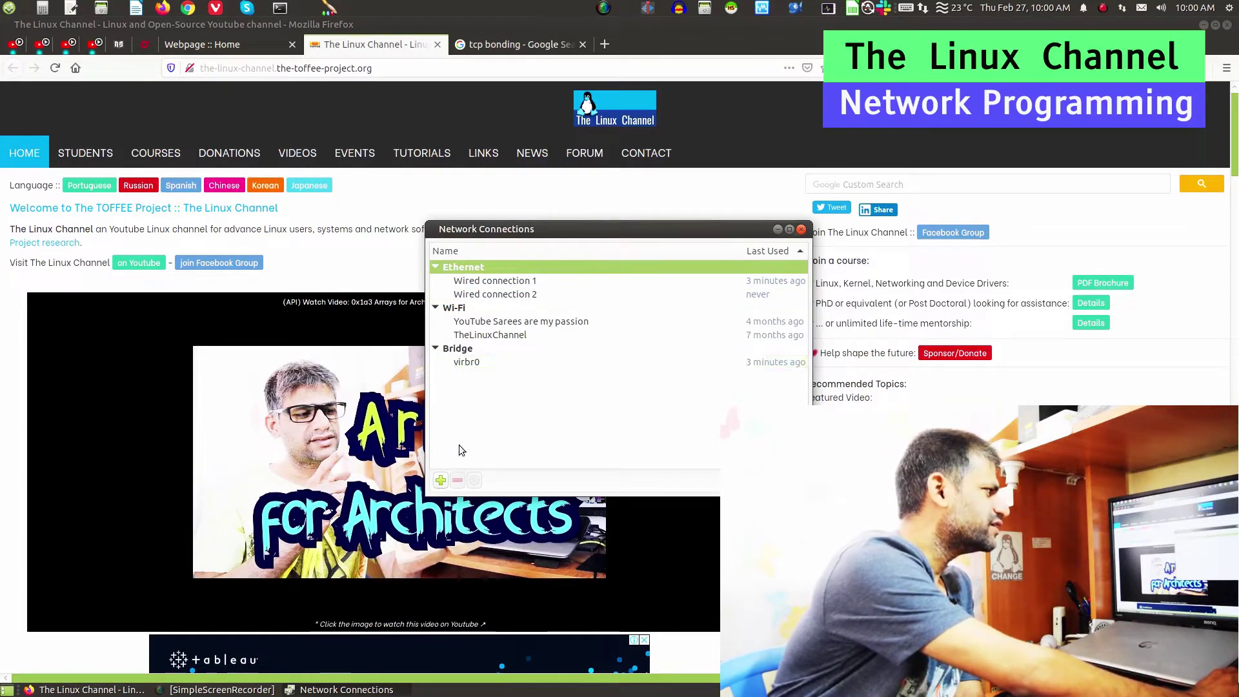
pyautogui.click(440, 481)
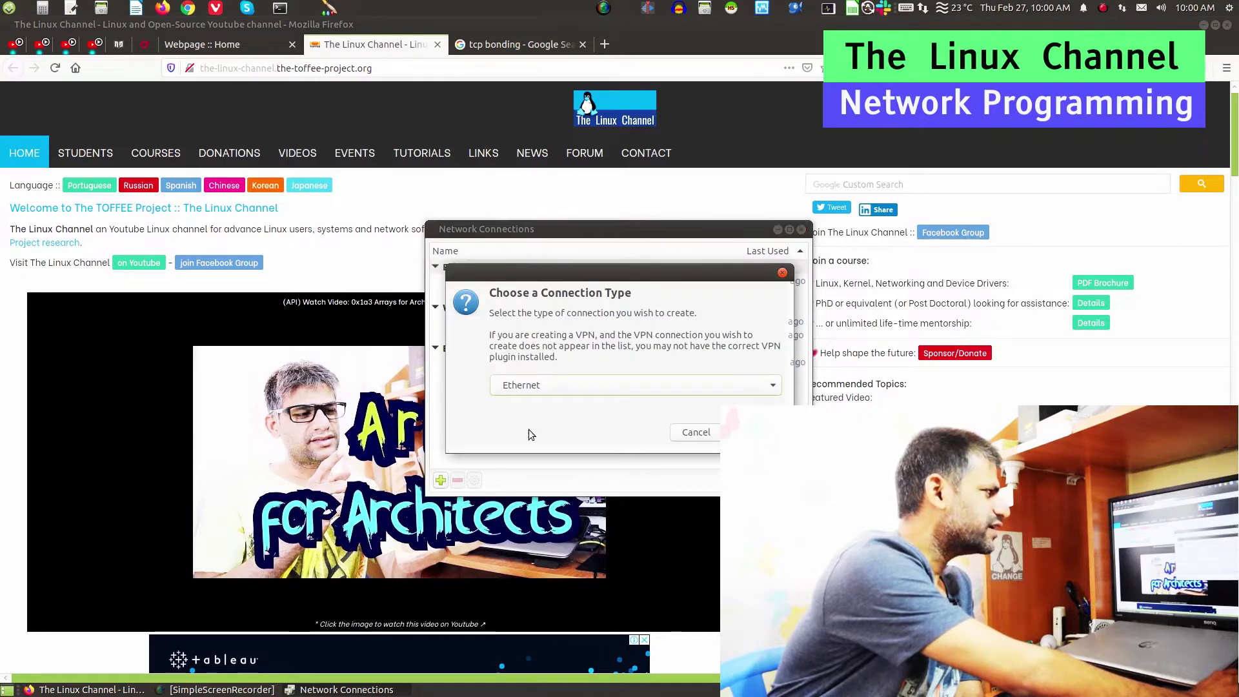
pyautogui.click(568, 385)
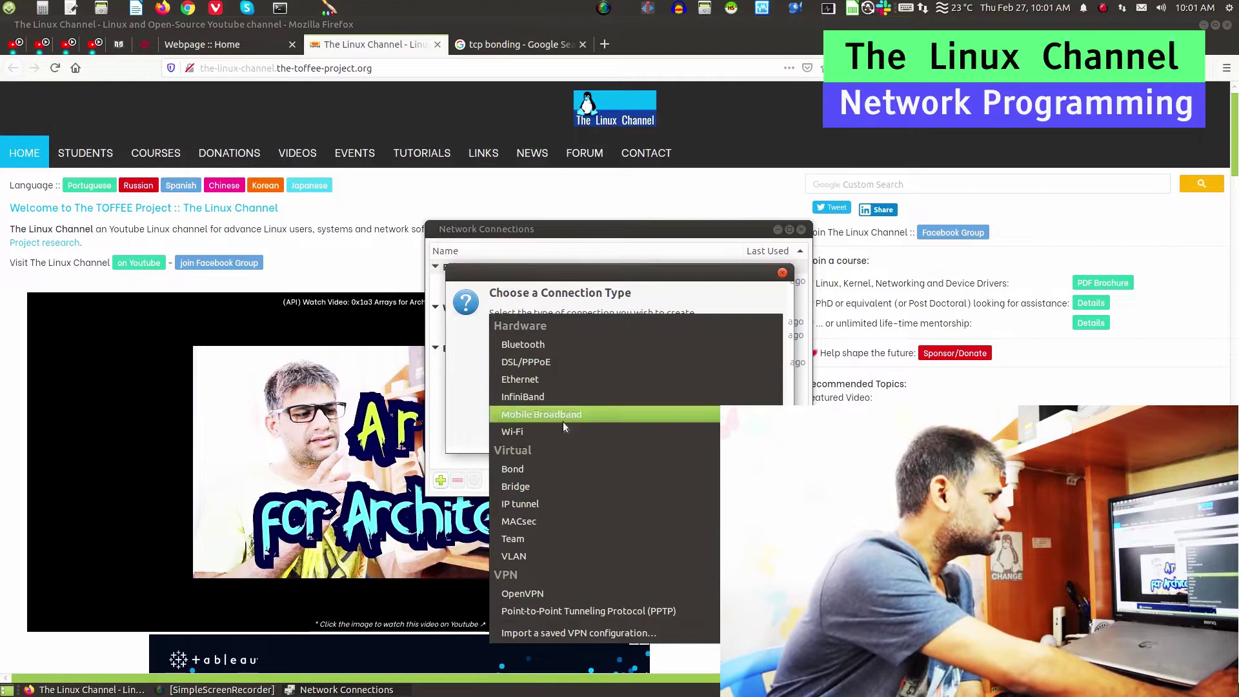
pyautogui.click(551, 468)
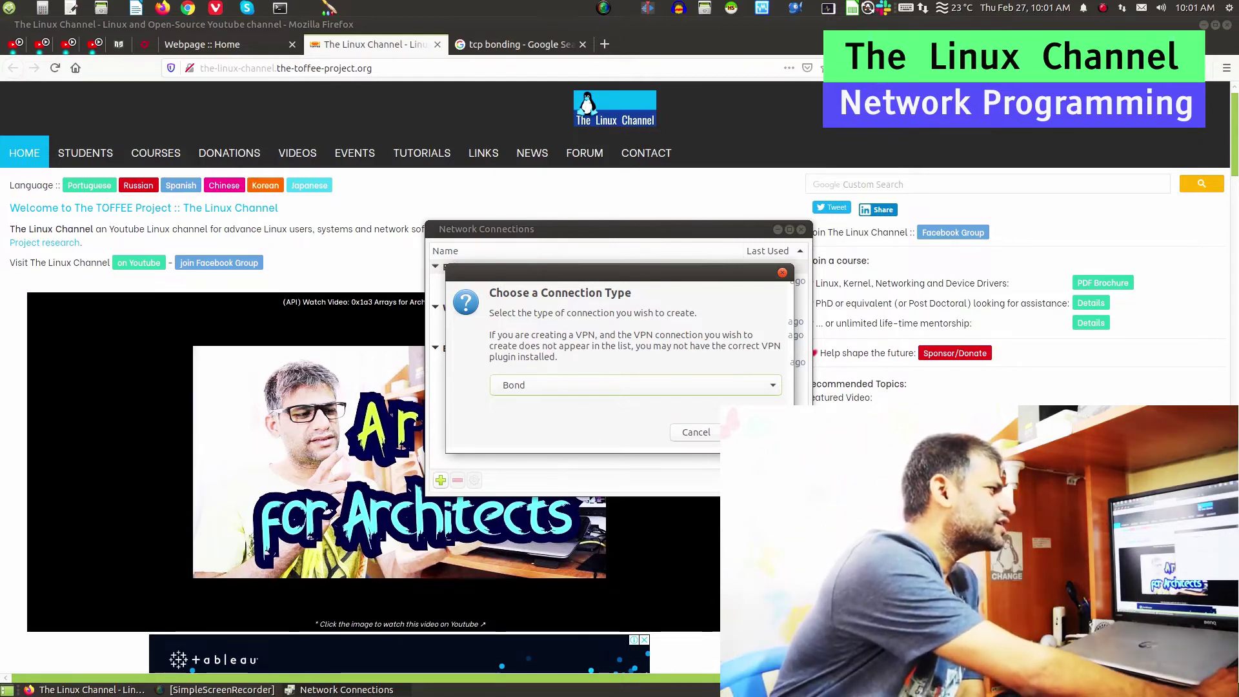
pyautogui.press('Return')
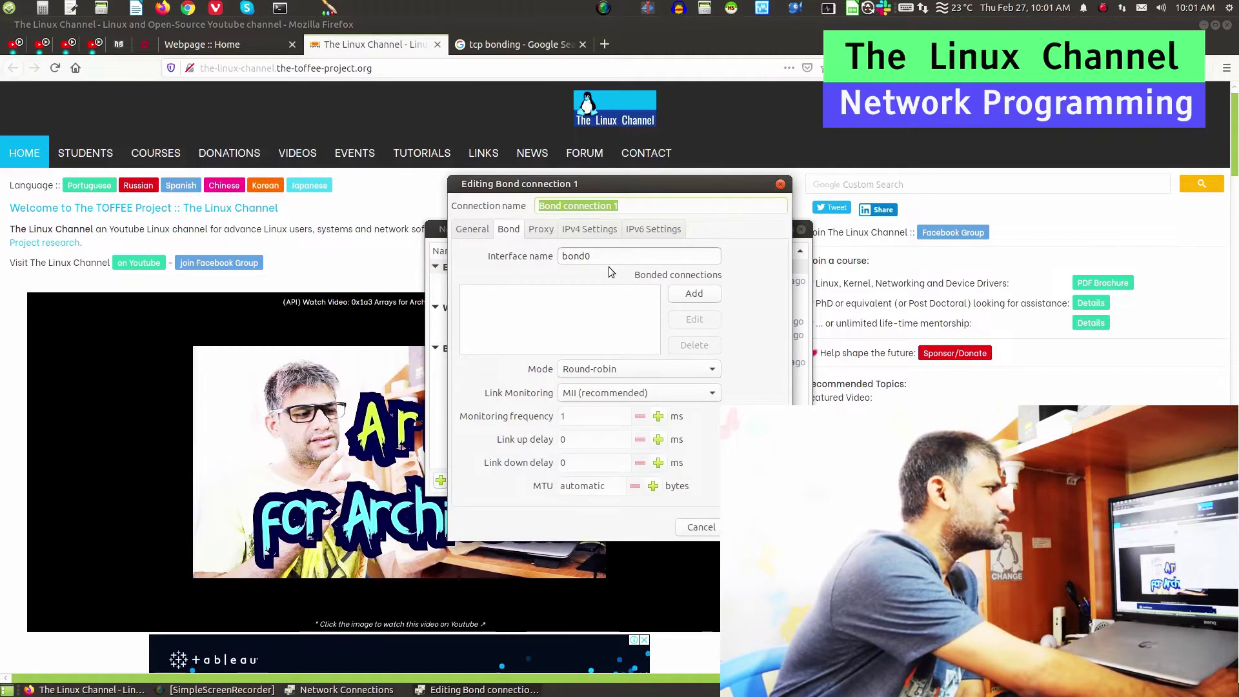
# Keep the bond0 mode on Round-robin and cancel adding a member connection
pyautogui.click(661, 375)
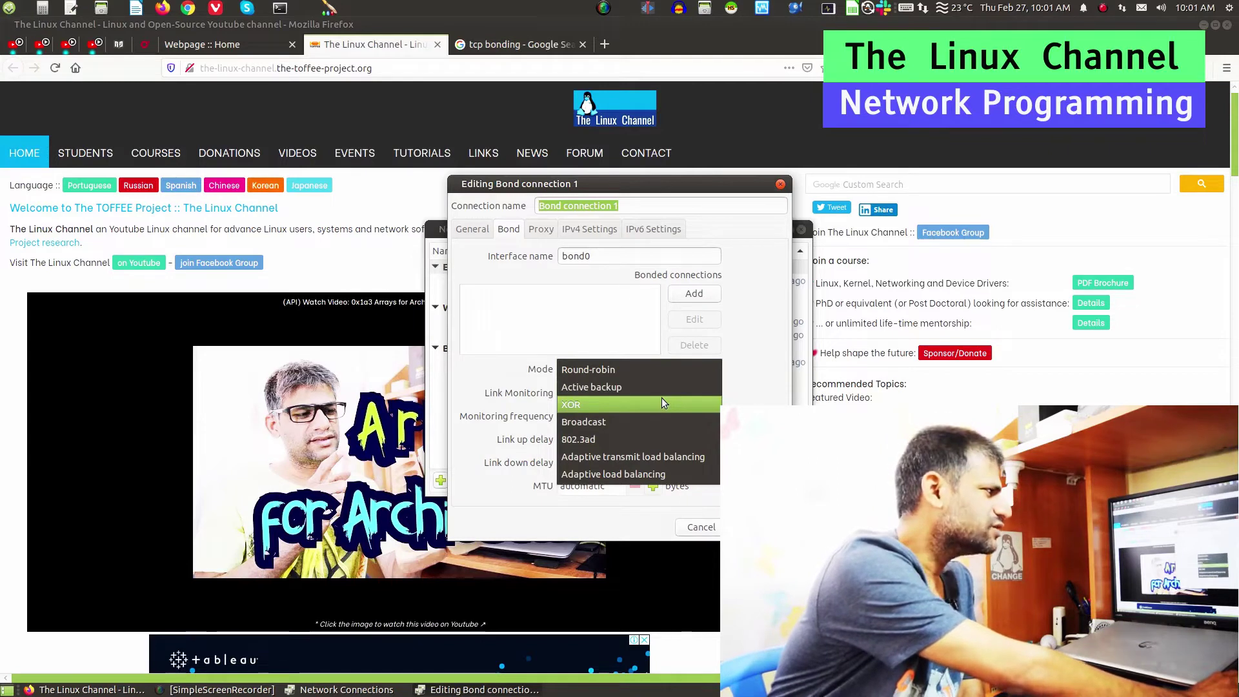
pyautogui.click(654, 363)
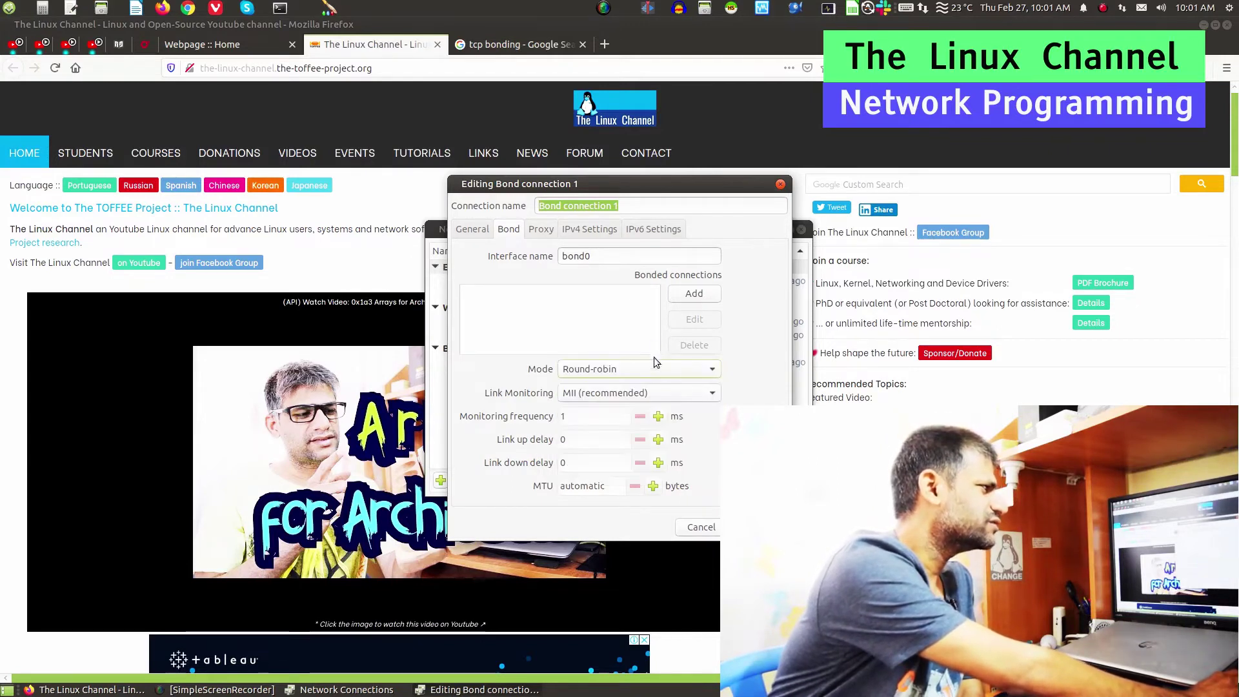
pyautogui.click(712, 293)
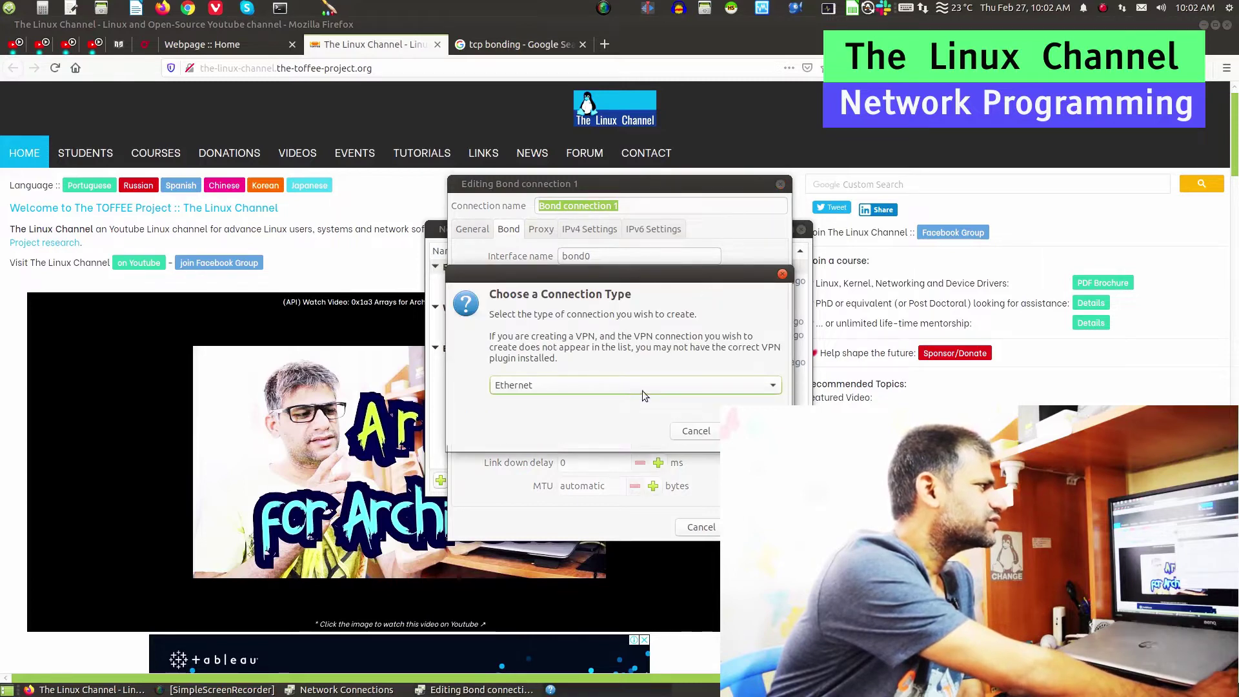
pyautogui.click(695, 431)
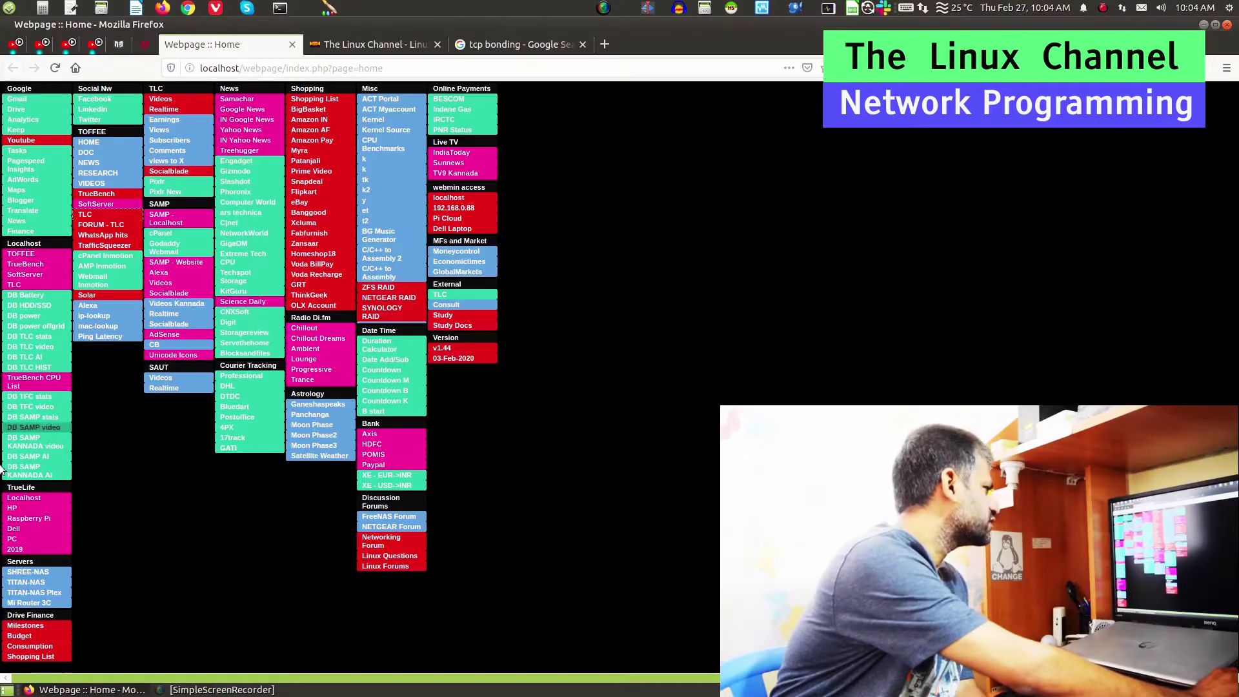
# Log in to the ReadyNAS admin page and view its Network settings for bond0
pyautogui.click(28, 572)
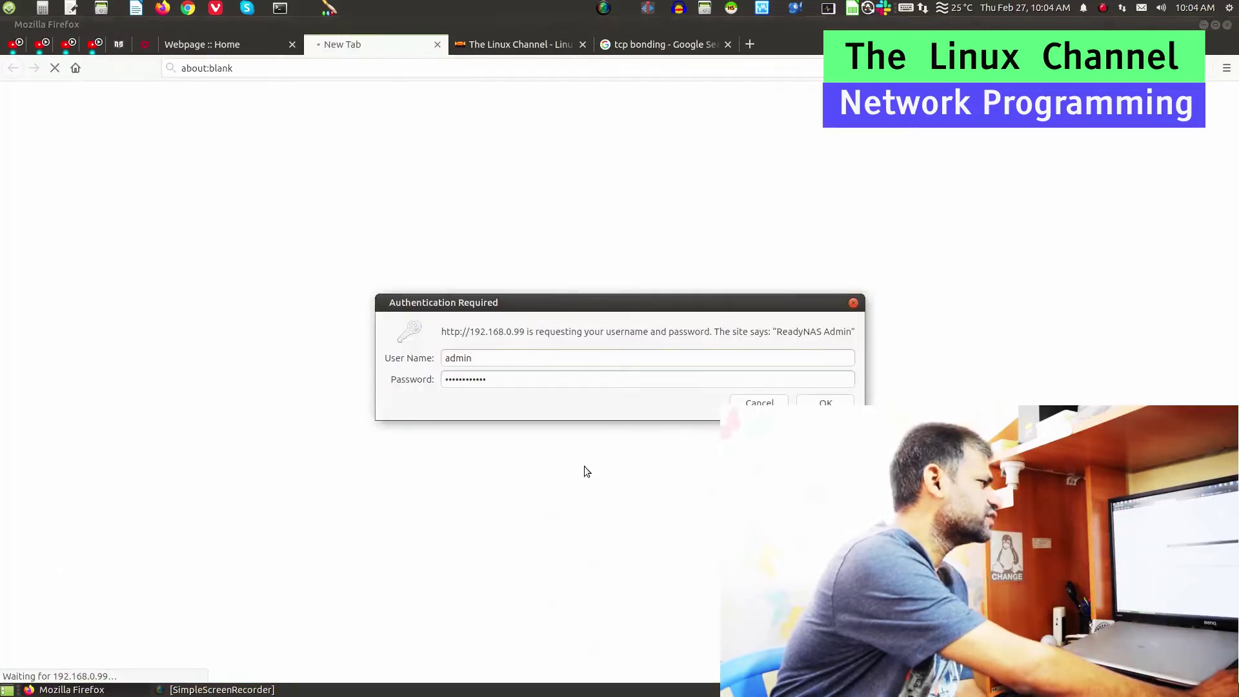
pyautogui.press('Return')
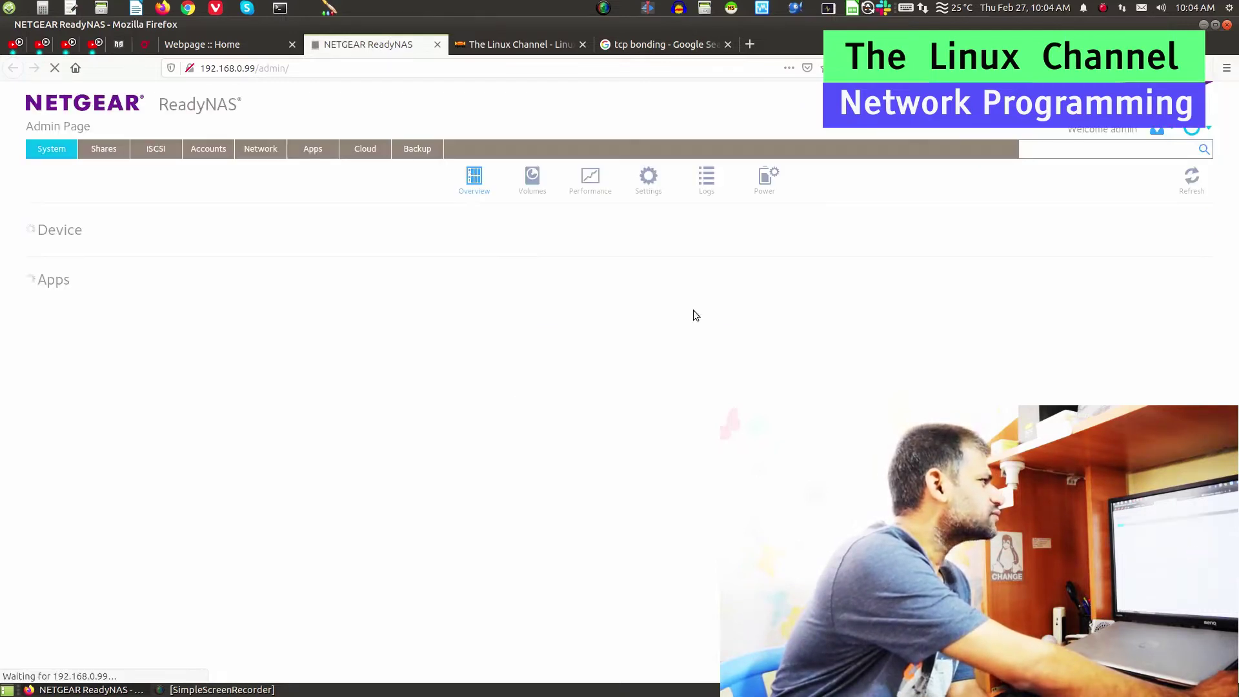
pyautogui.click(265, 150)
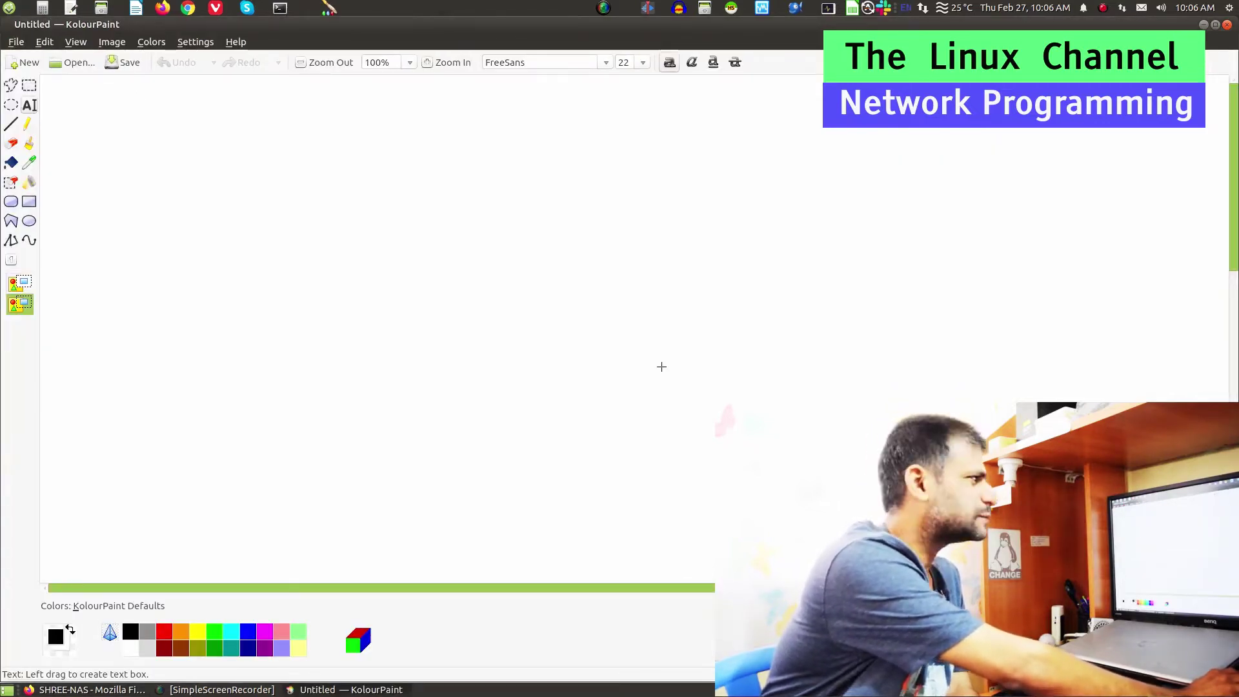
# Draw a large outline-only rectangle as the diagram frame
pyautogui.click(30, 202)
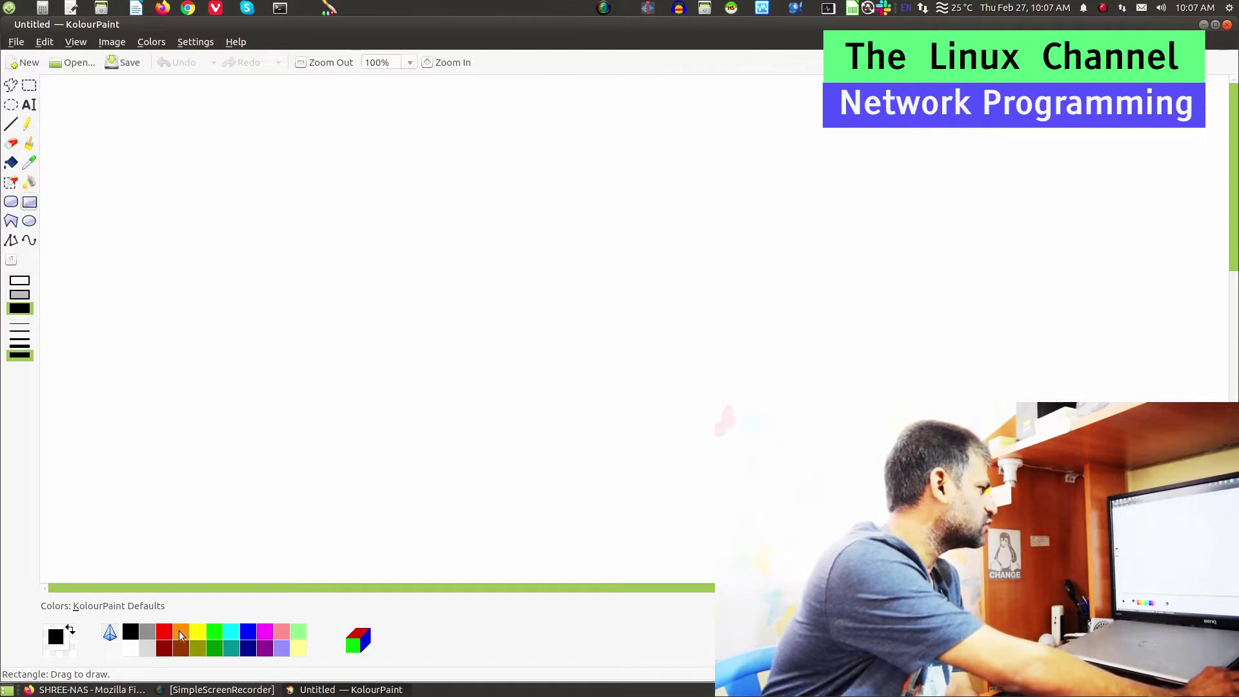
pyautogui.click(14, 282)
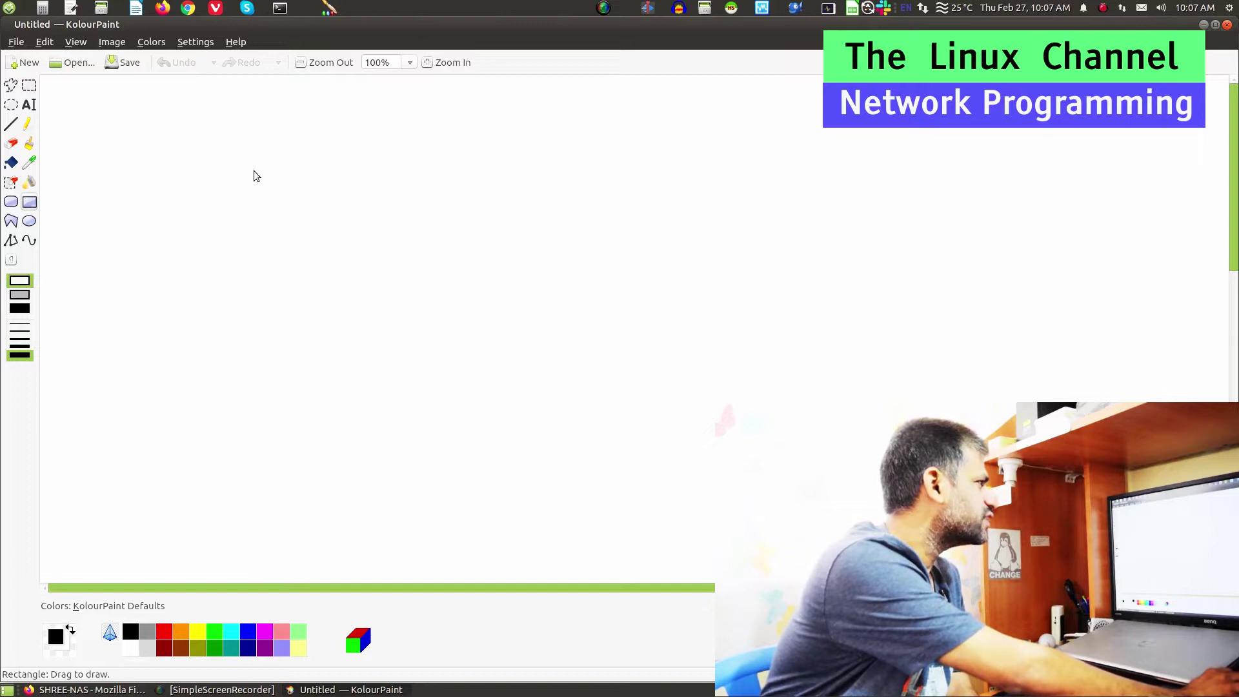
pyautogui.moveTo(255, 176)
pyautogui.mouseDown()
pyautogui.moveTo(459, 302)
pyautogui.moveTo(741, 446)
pyautogui.mouseUp()
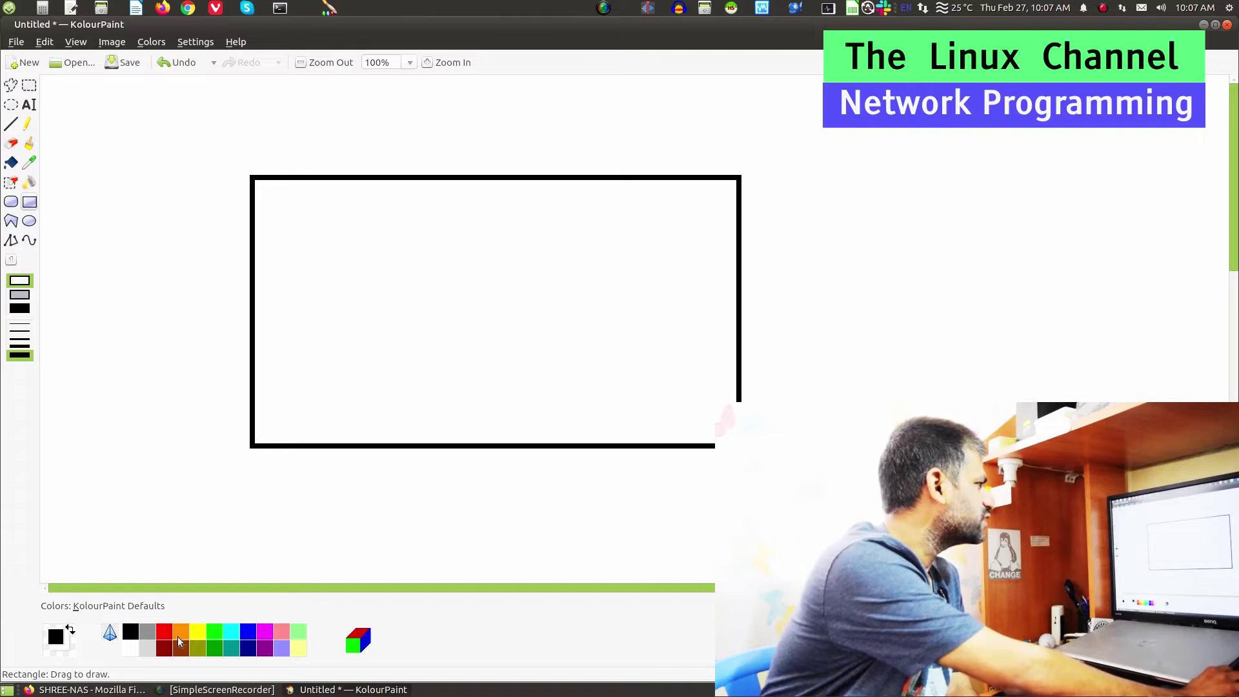
# Add a solid orange bar, green block and blue squares, with a text box beneath
pyautogui.click(18, 309)
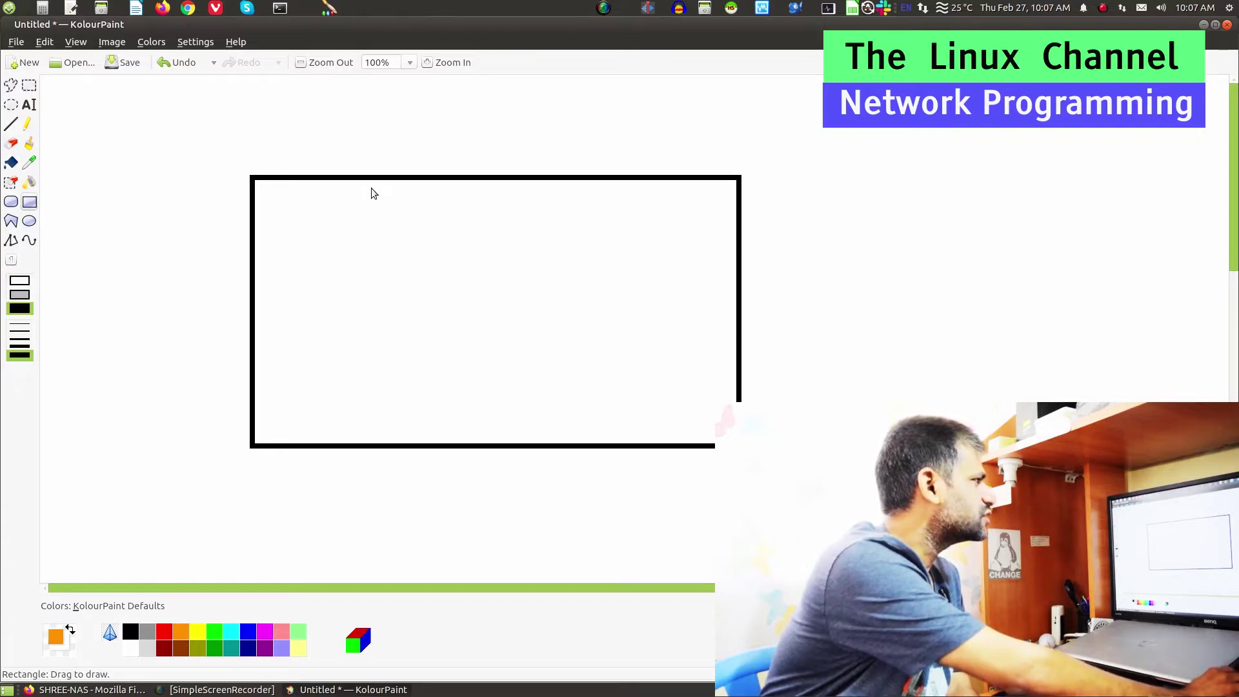
pyautogui.moveTo(372, 189); pyautogui.dragTo(613, 214)
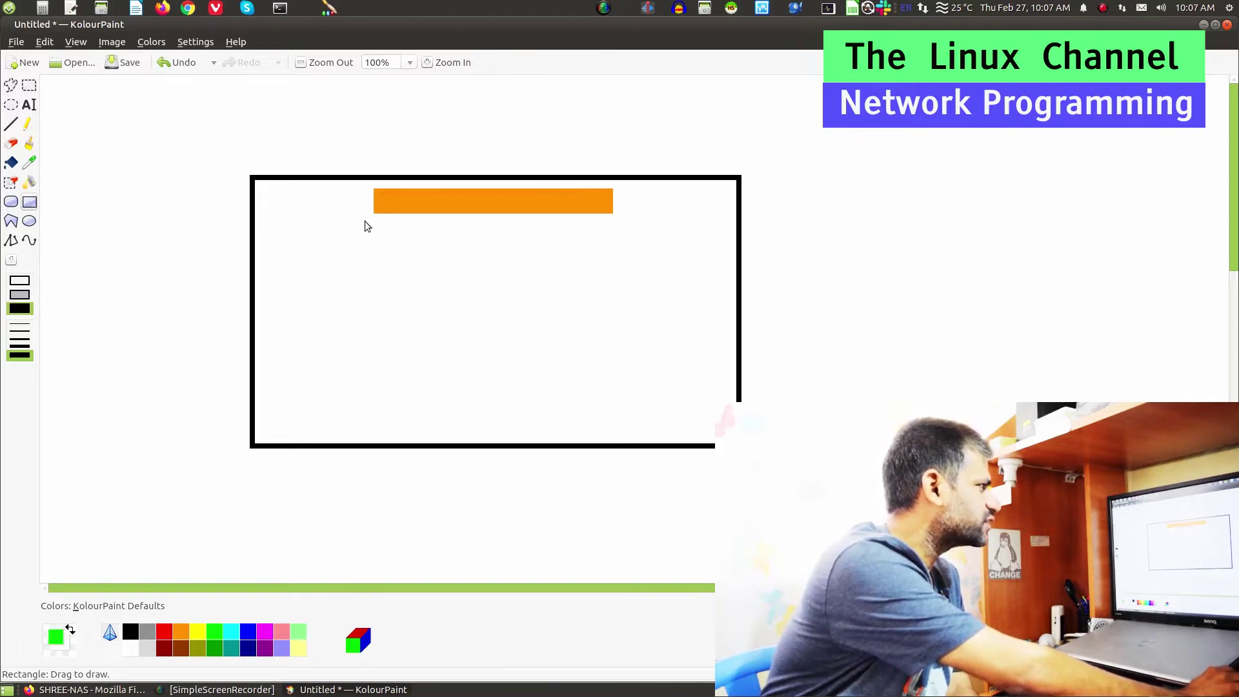
pyautogui.moveTo(368, 222); pyautogui.dragTo(632, 299)
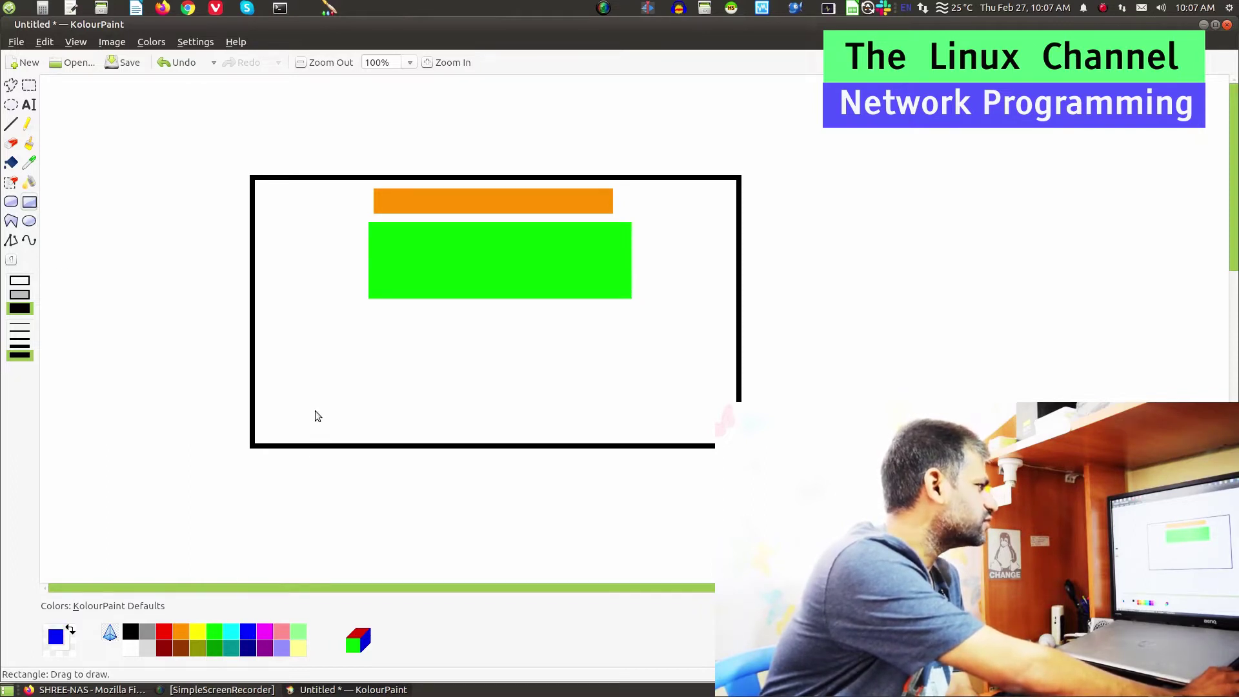
pyautogui.moveTo(397, 409); pyautogui.dragTo(446, 444)
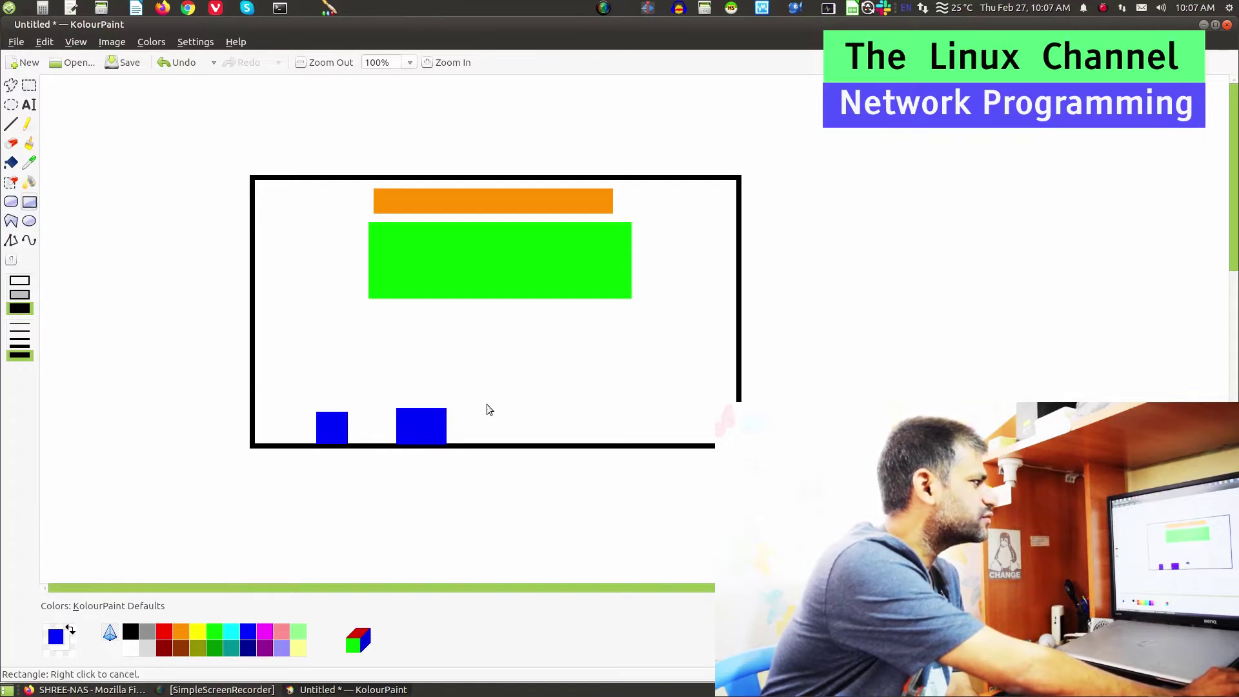
pyautogui.moveTo(524, 445); pyautogui.dragTo(526, 444)
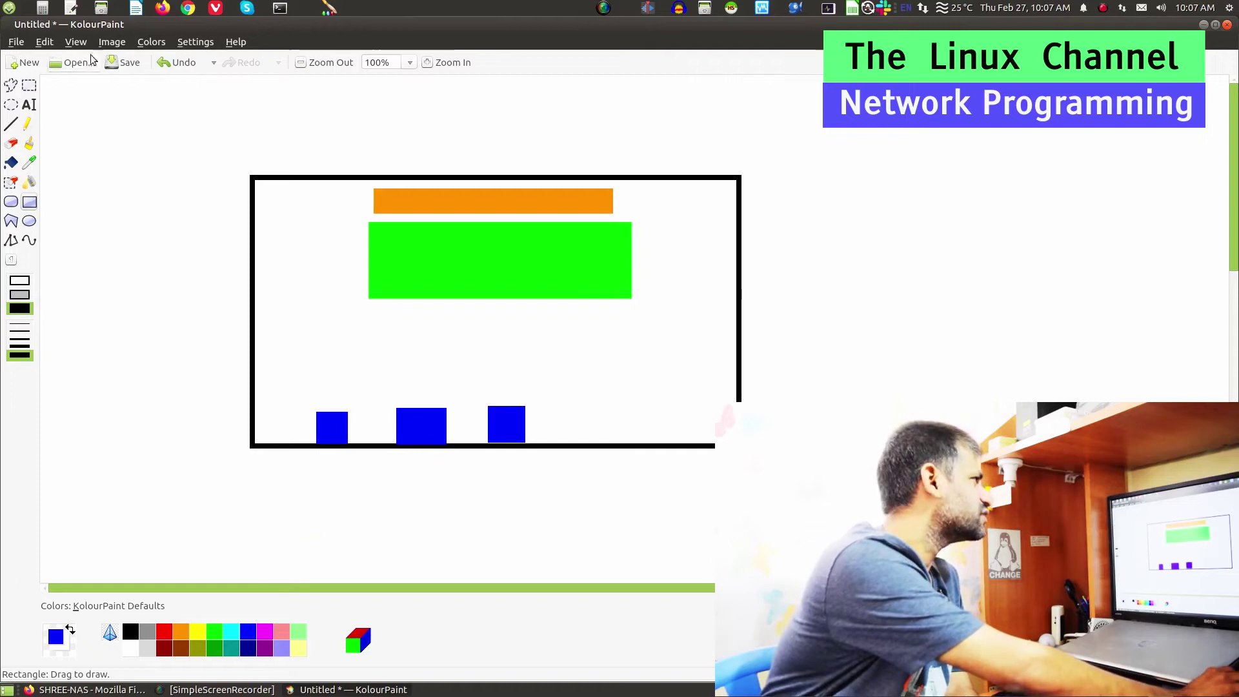
pyautogui.click(30, 105)
pyautogui.moveTo(269, 460)
pyautogui.mouseDown()
pyautogui.moveTo(476, 467)
pyautogui.moveTo(603, 504)
pyautogui.mouseUp()
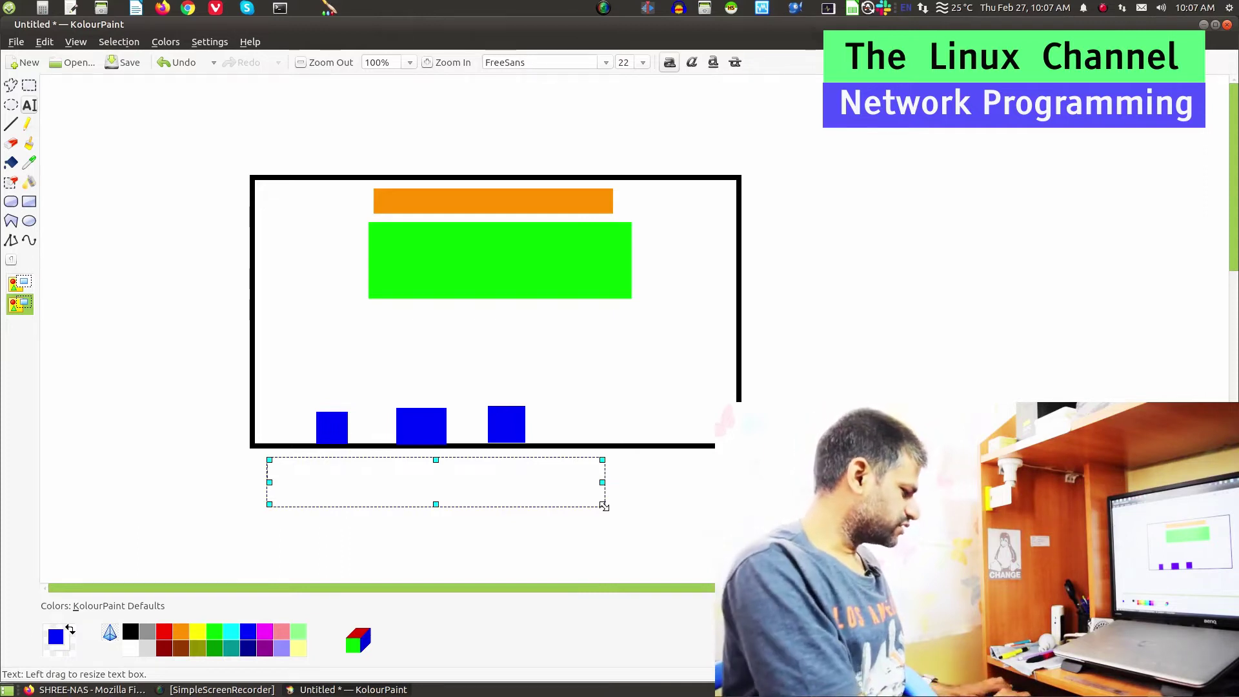
# Label the blue squares eth0, eth1 and eth2
pyautogui.write('eth0')
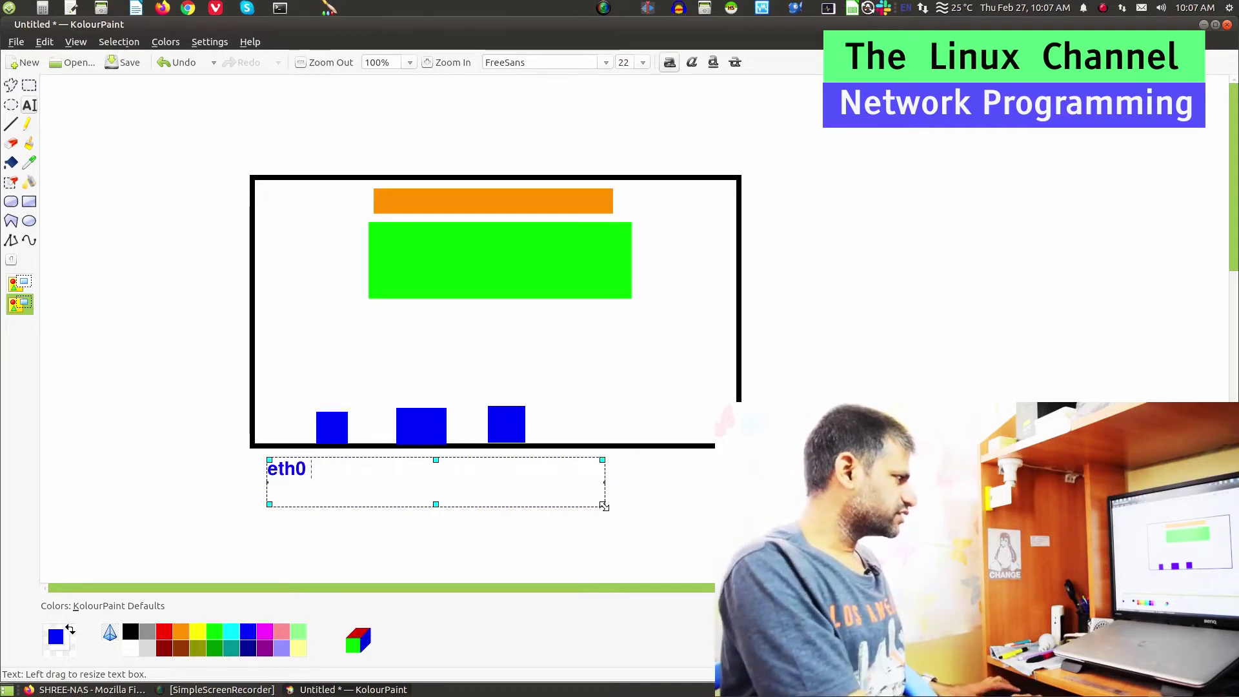
pyautogui.write('eth1')
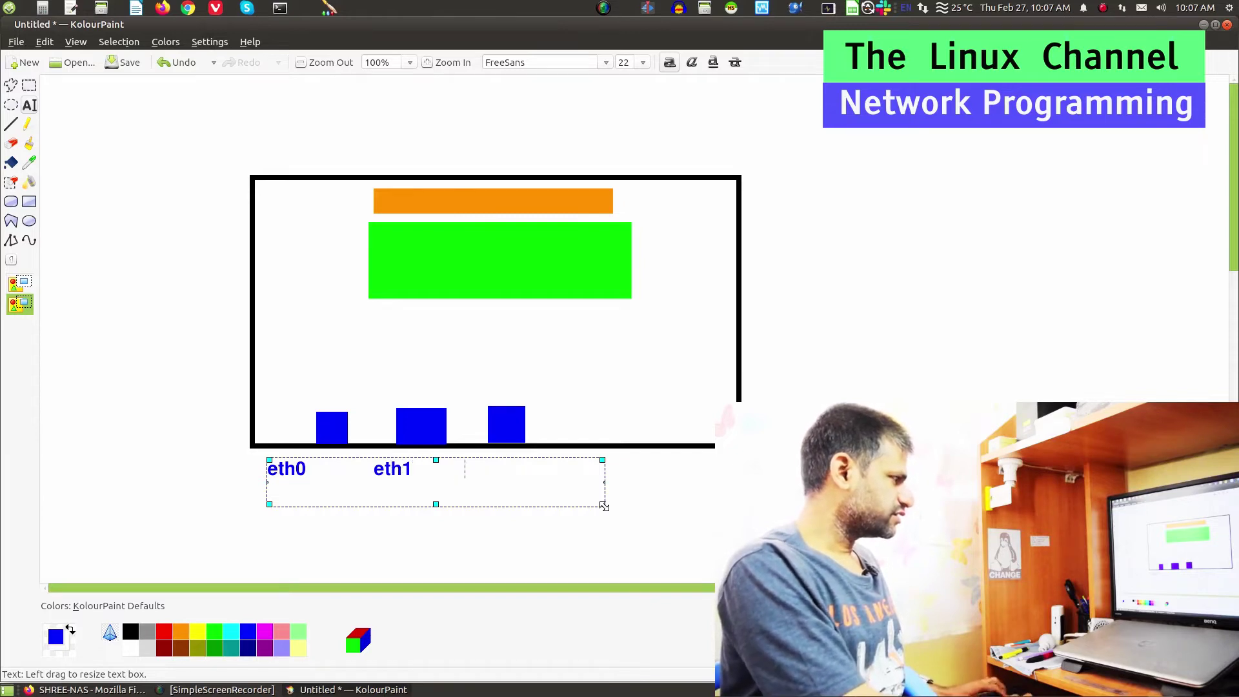
pyautogui.write('eth3')
pyautogui.press('BackSpace')
pyautogui.write('2')
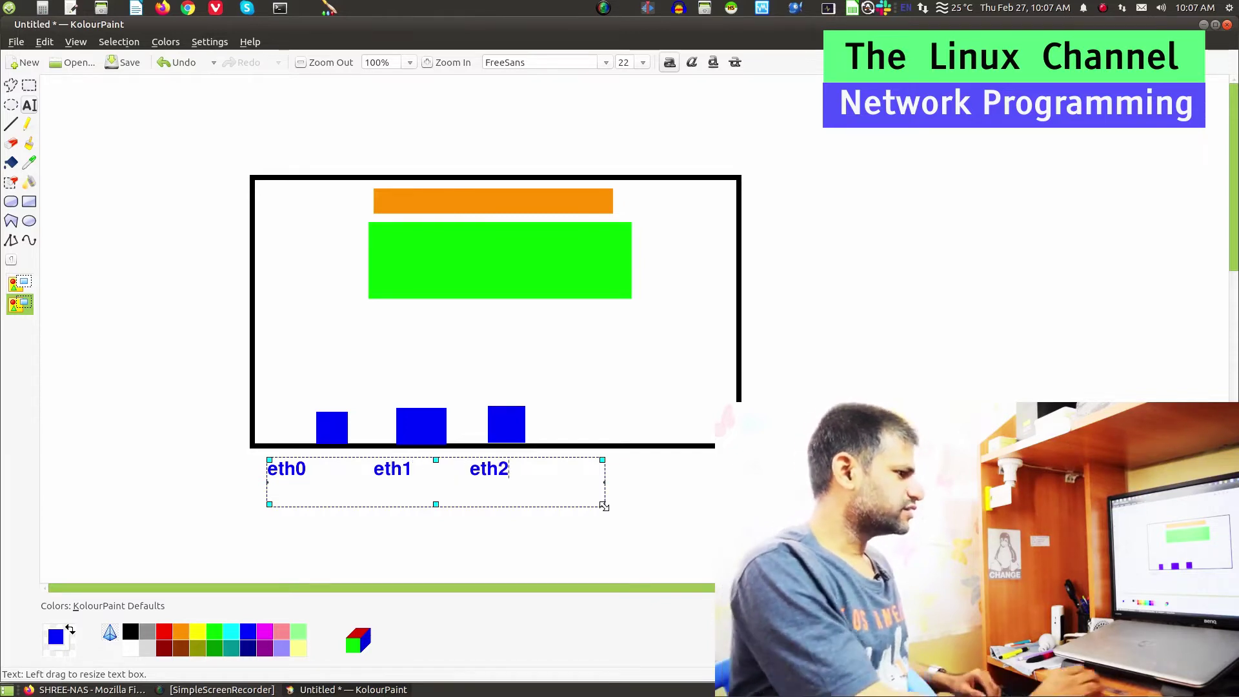
pyautogui.click(902, 357)
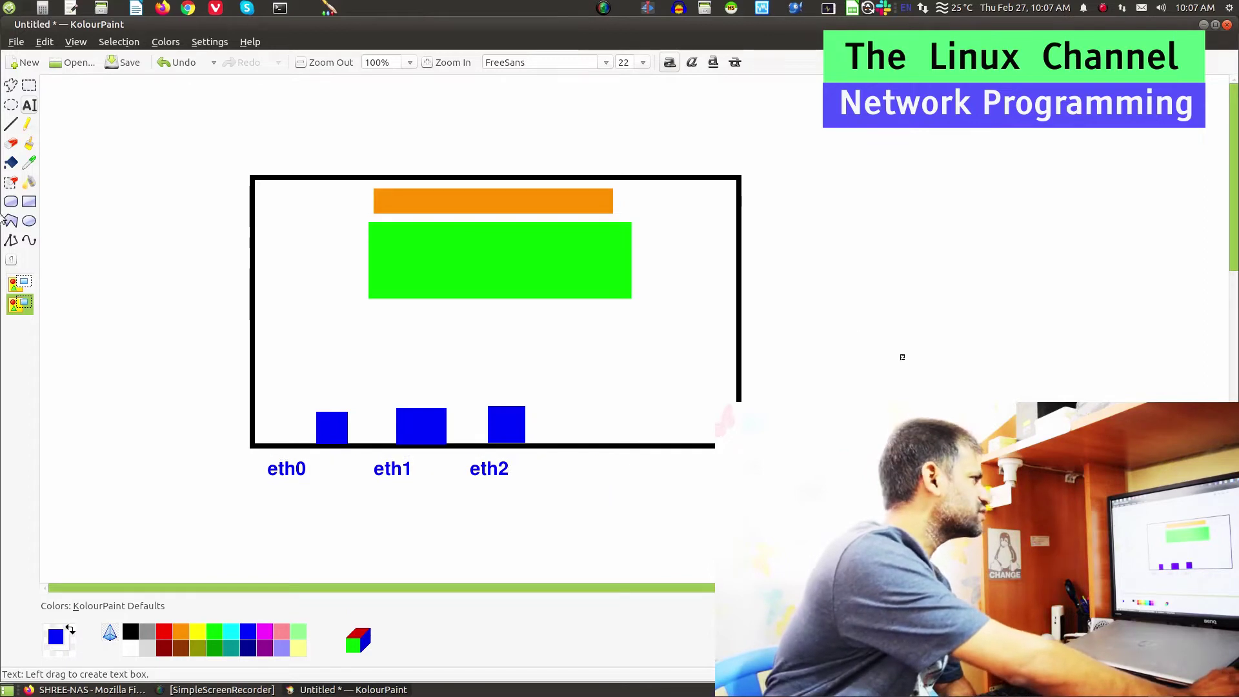
# Draw a filled blue bond0 block below the green block and label it bond0
pyautogui.click(28, 202)
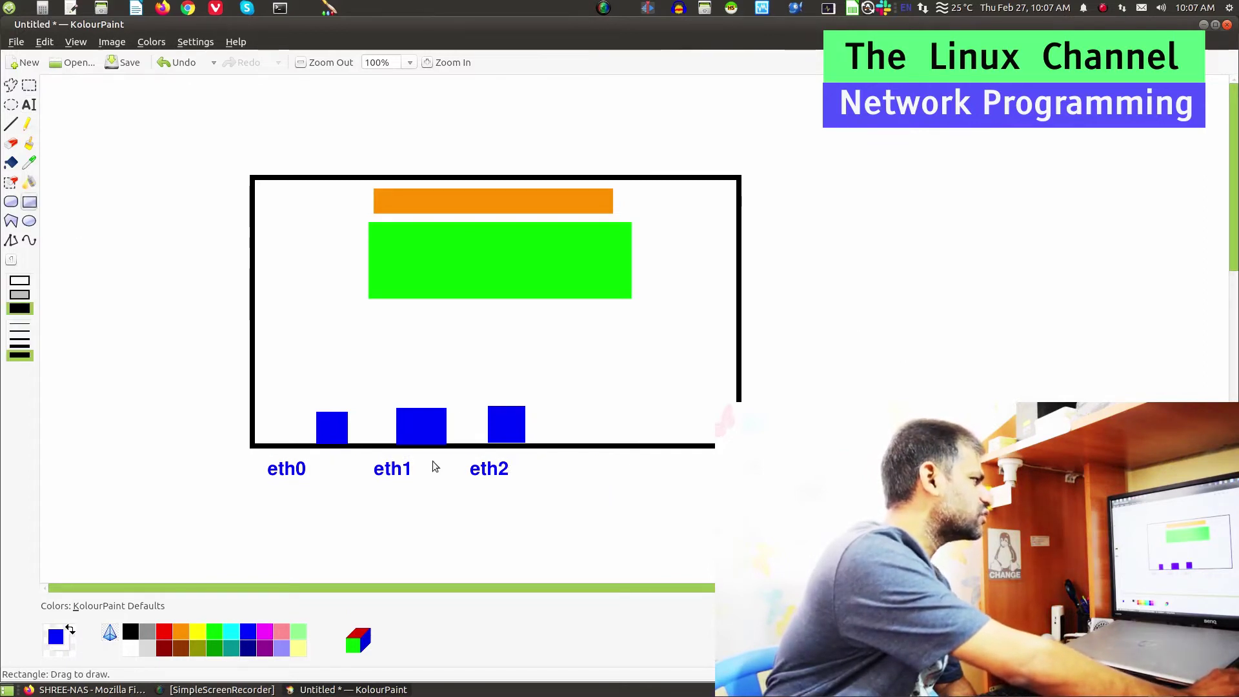
pyautogui.moveTo(444, 336); pyautogui.dragTo(791, 407)
pyautogui.click(29, 106)
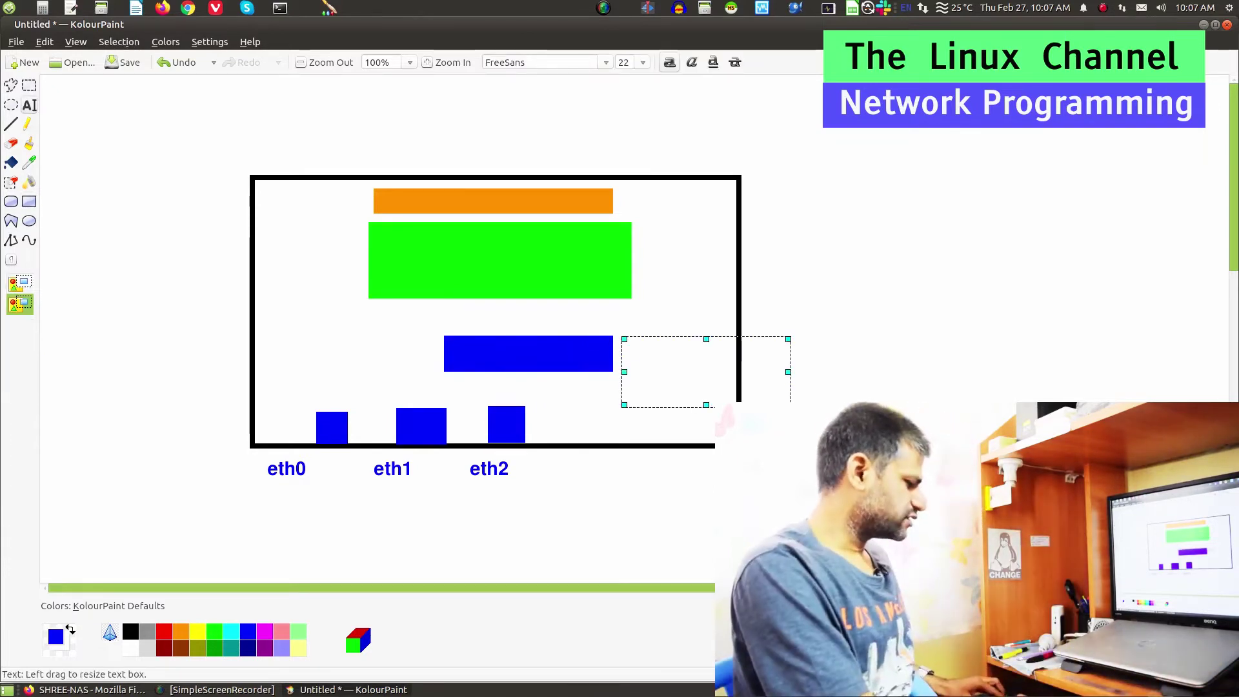
pyautogui.write('bond0')
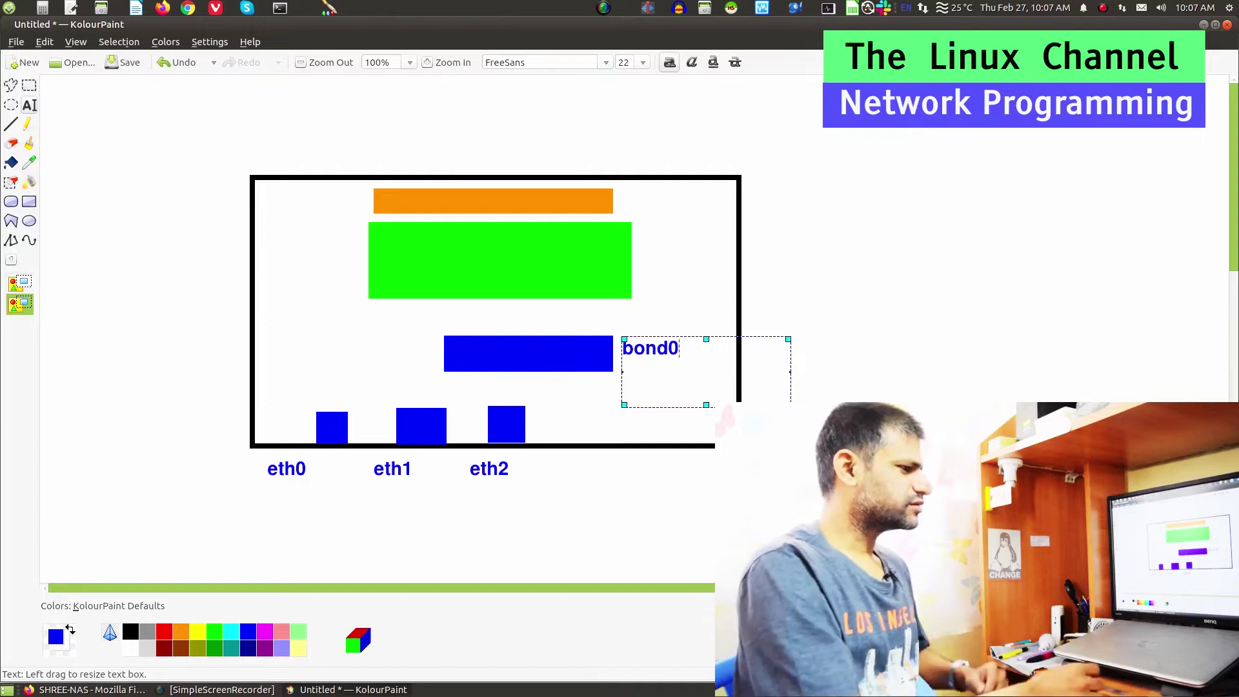
pyautogui.click(830, 401)
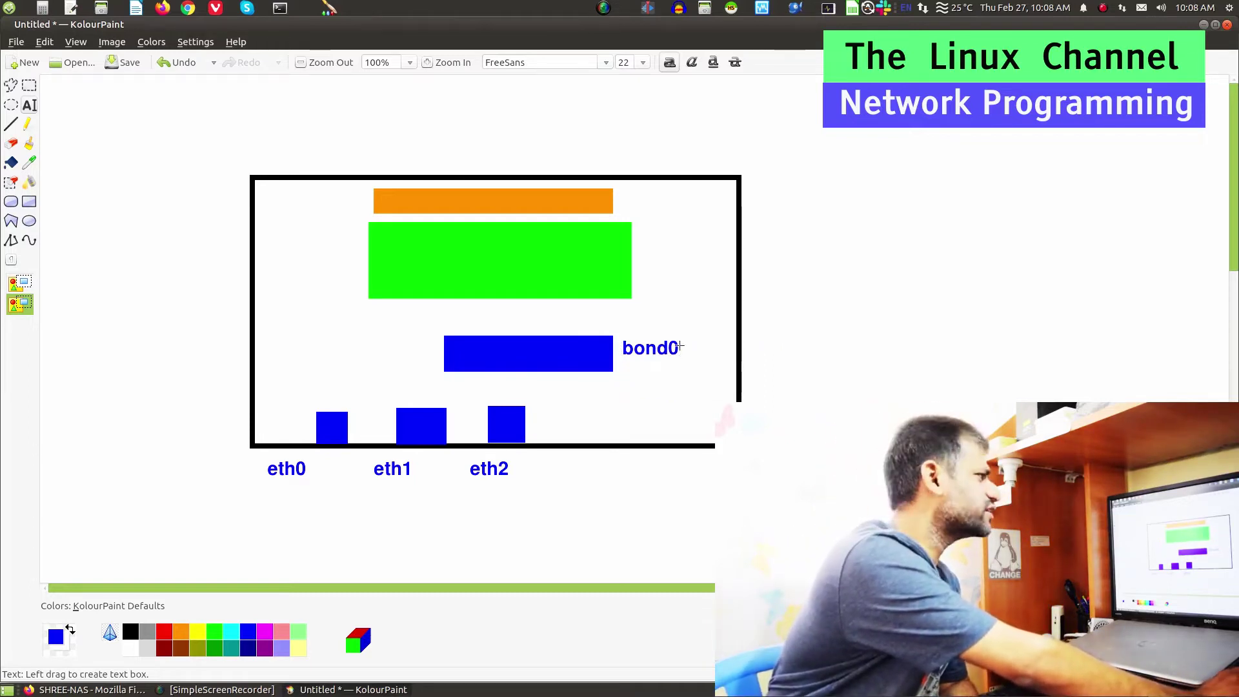
# Draw lines from bond0 to the eth boxes and arrows into the green and orange bars
pyautogui.click(11, 125)
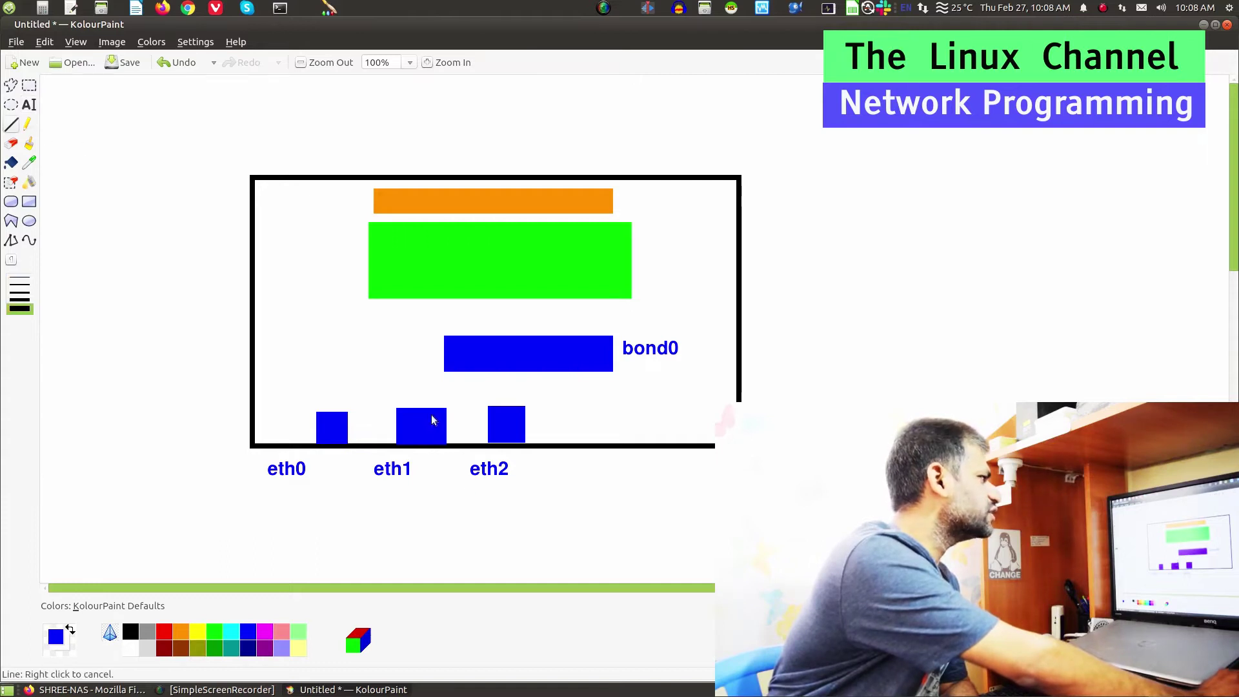
pyautogui.moveTo(486, 362); pyautogui.dragTo(519, 435)
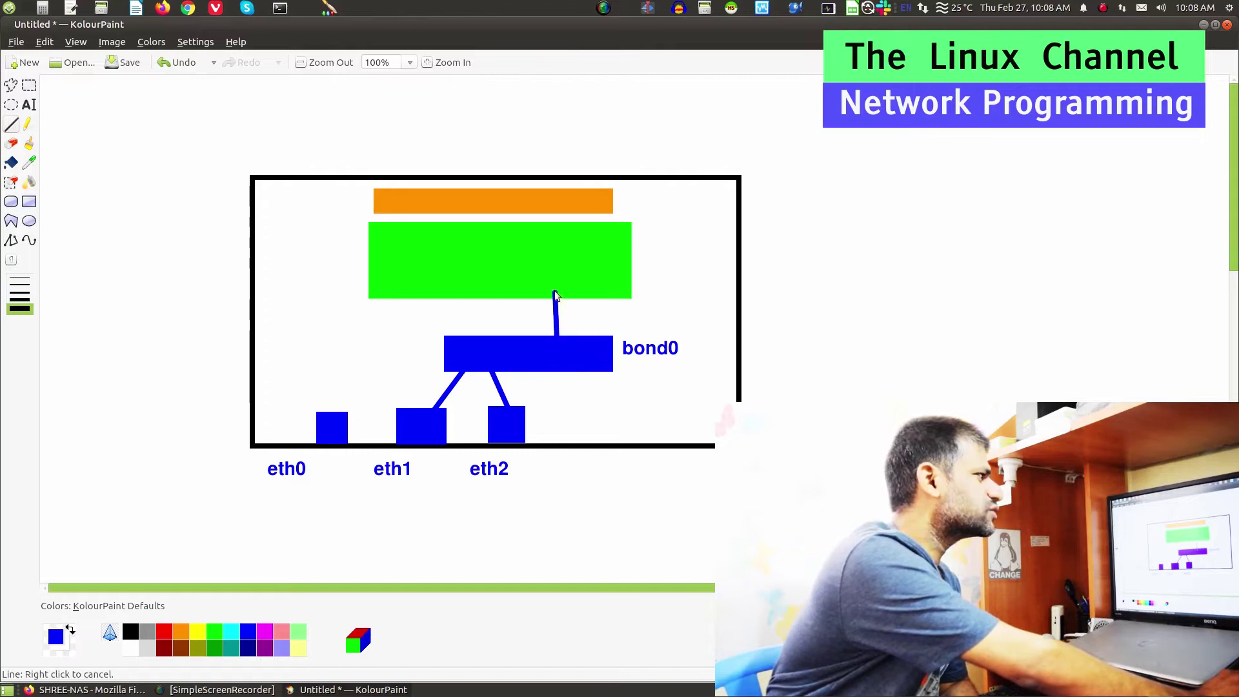
pyautogui.moveTo(551, 282); pyautogui.dragTo(565, 294)
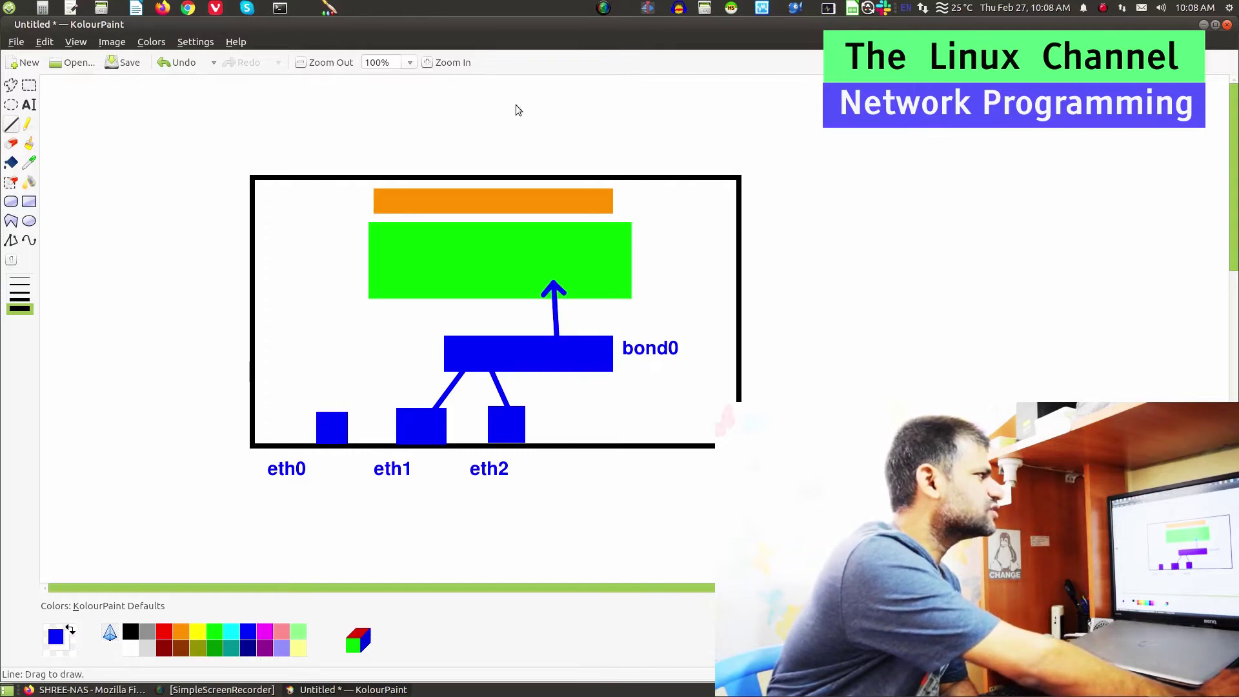
pyautogui.moveTo(534, 129); pyautogui.dragTo(544, 188)
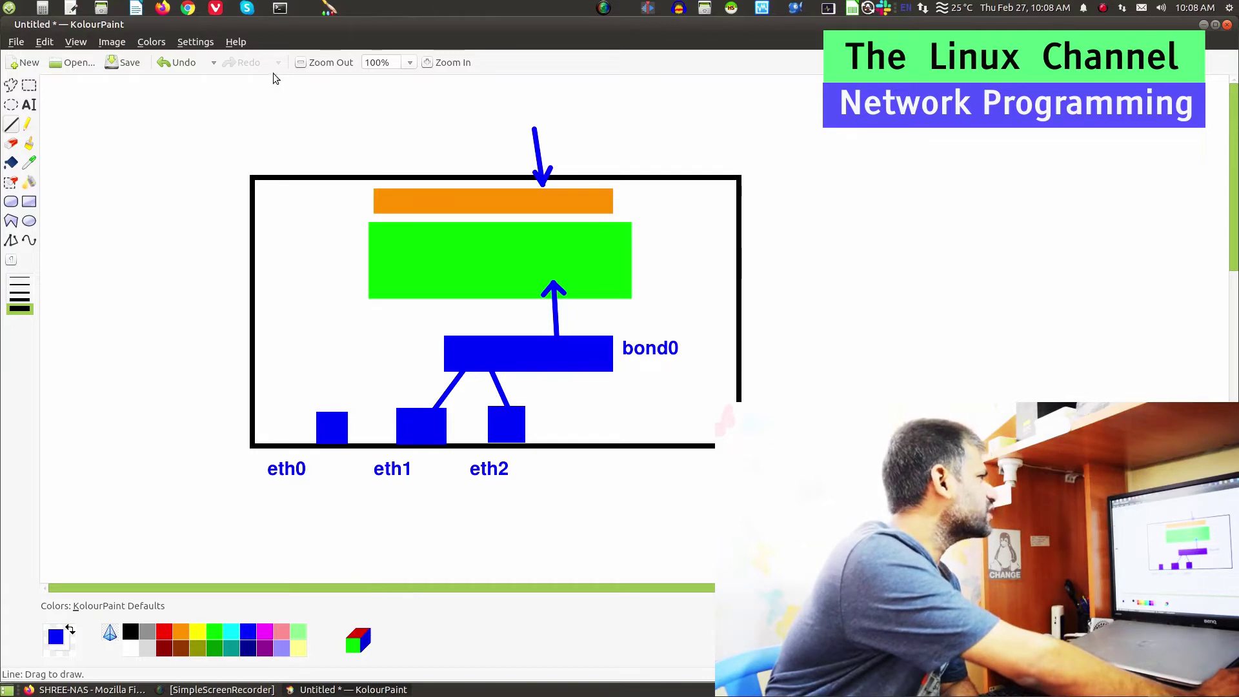
pyautogui.click(279, 7)
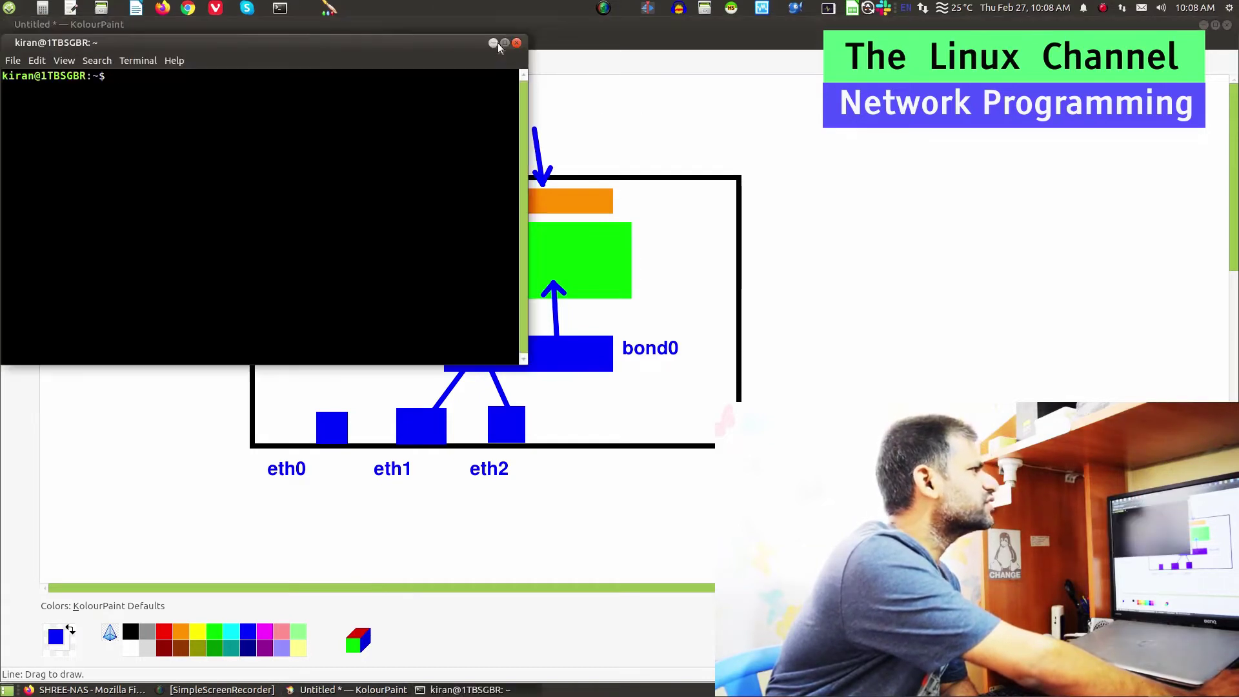
# In a maximized terminal, SSH into the NAS and run ls
pyautogui.click(503, 43)
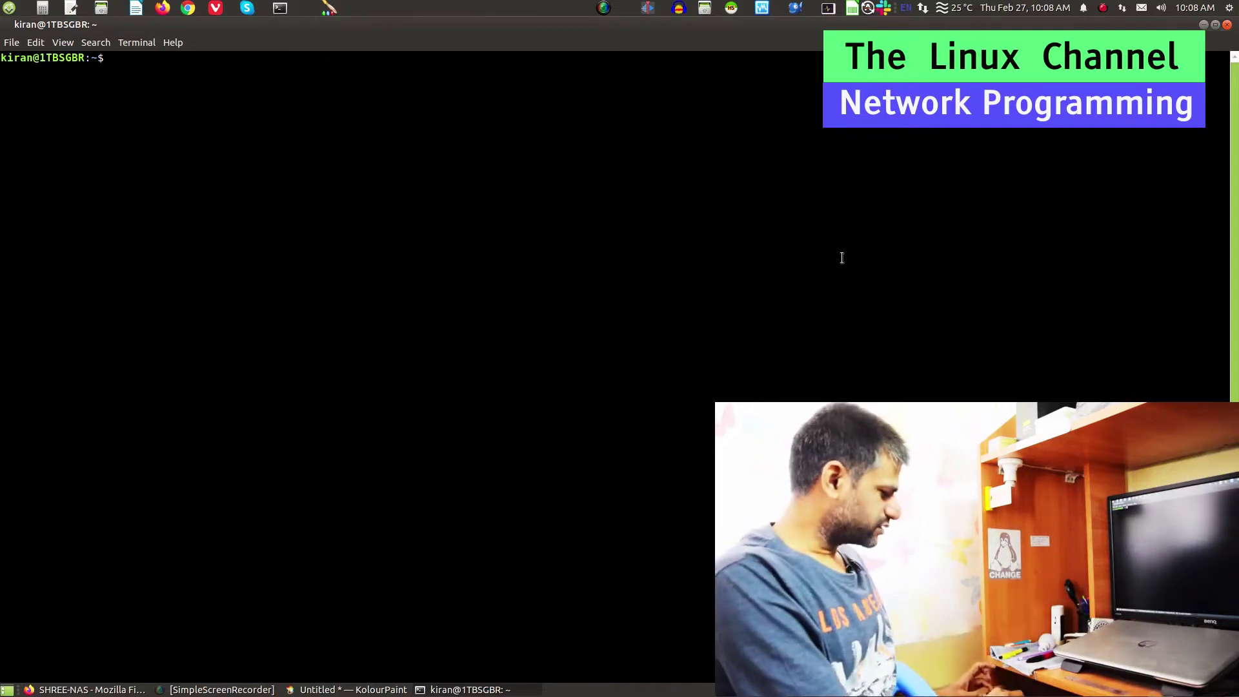
pyautogui.write('ssh root@shree-nas')
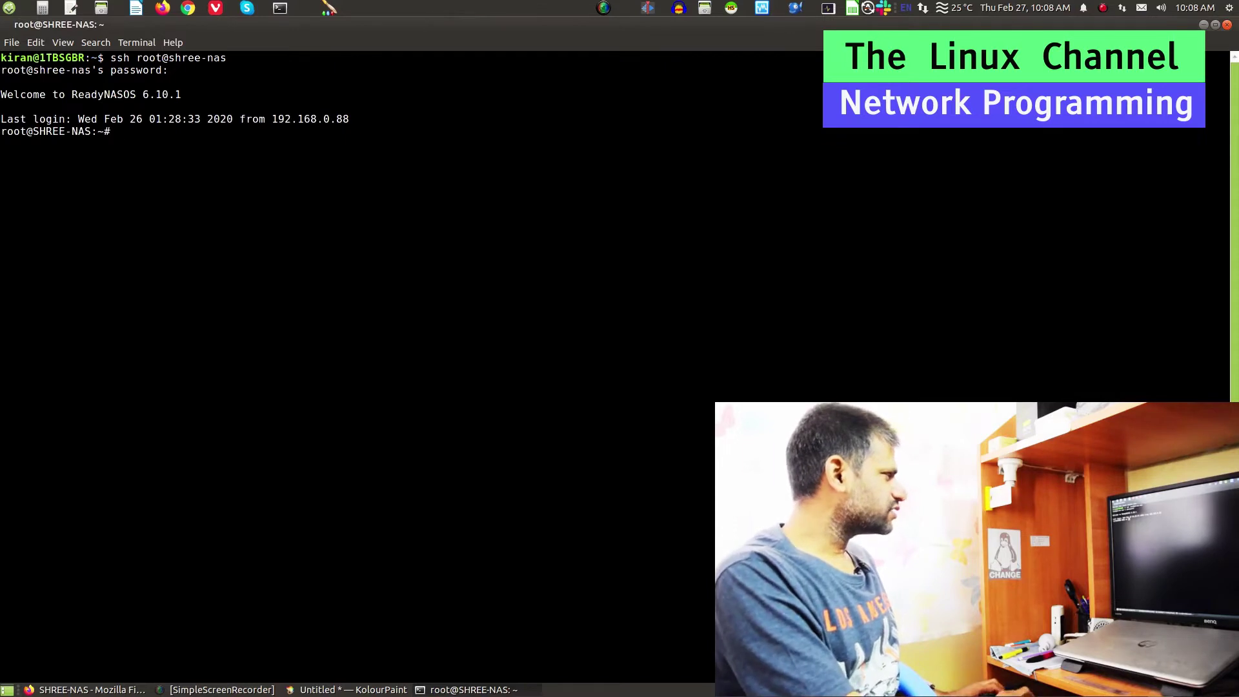
pyautogui.write('ls')
pyautogui.press('Return')
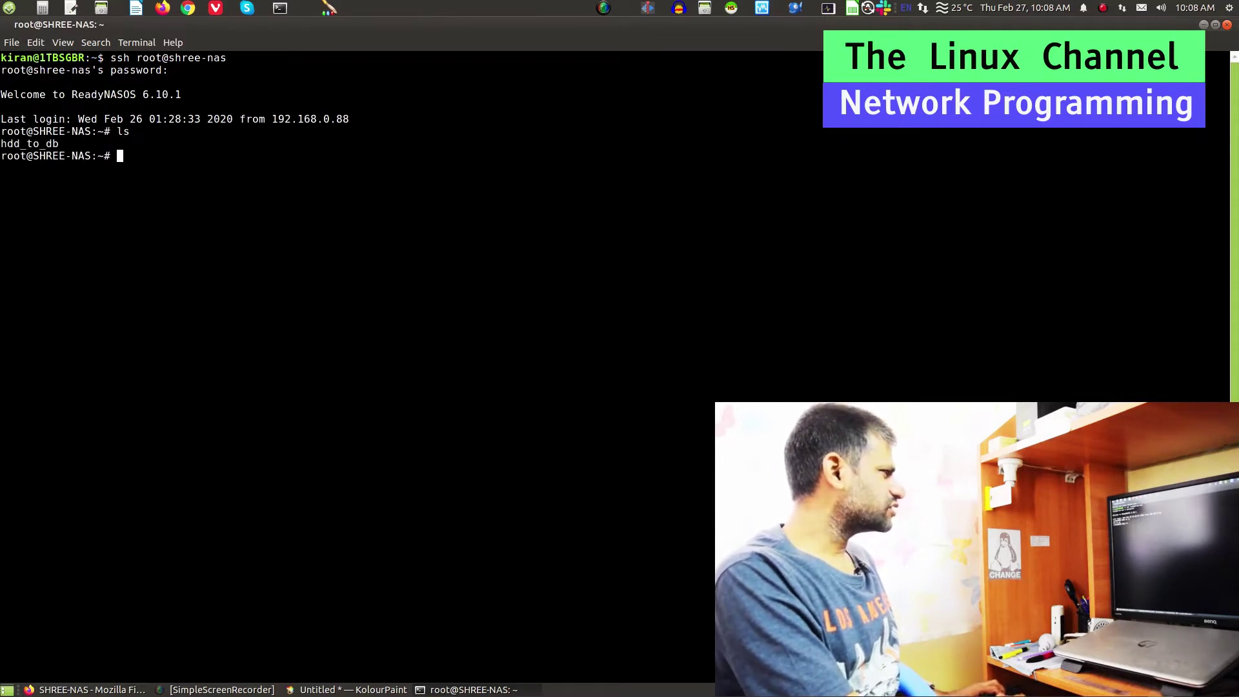
# Run uname -r, lscpu and ifconfig, highlighting bond0's 192.168.0.99 and eth0/eth1 details
pyautogui.write('uname -r')
pyautogui.press('Return')
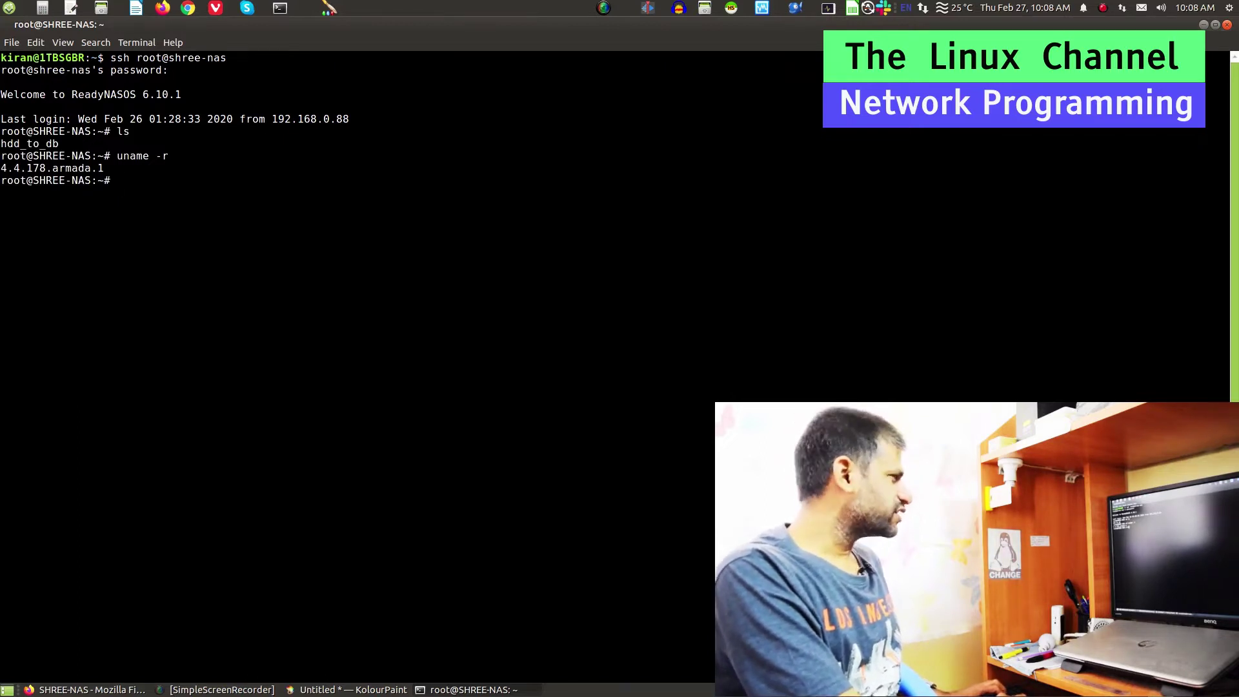
pyautogui.write('lscpu')
pyautogui.press('Return')
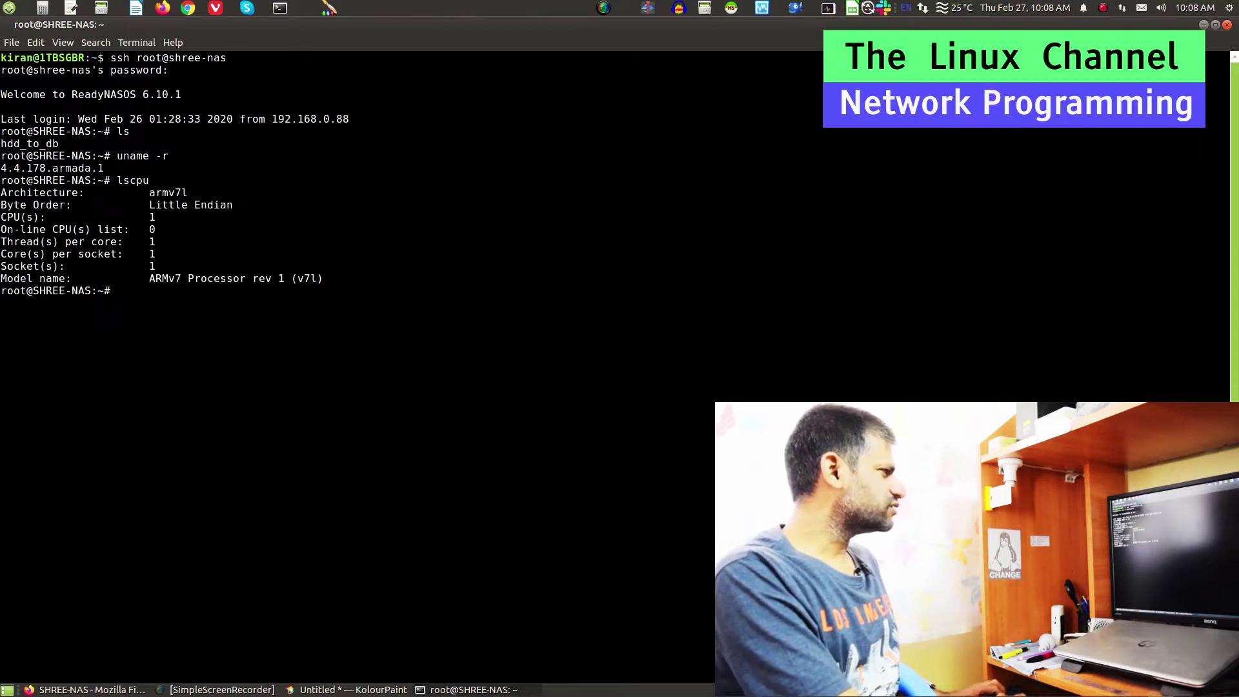
pyautogui.write('ifconfig')
pyautogui.press('Return')
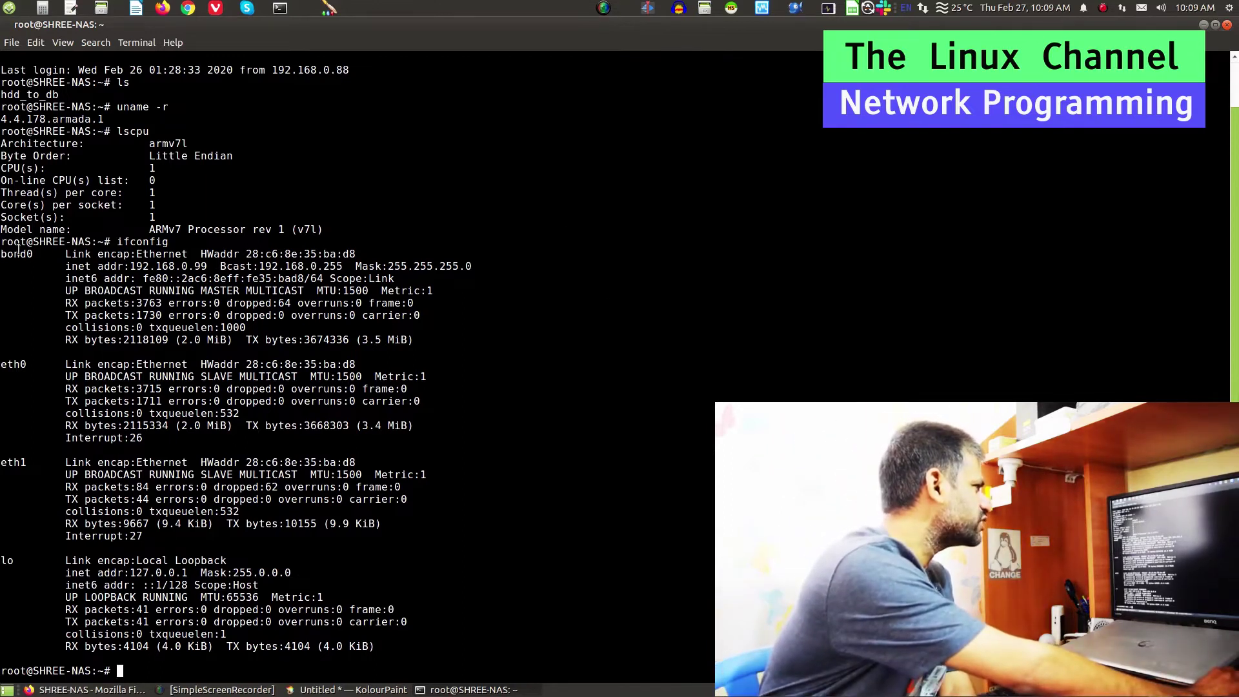
pyautogui.moveTo(131, 266); pyautogui.dragTo(214, 266)
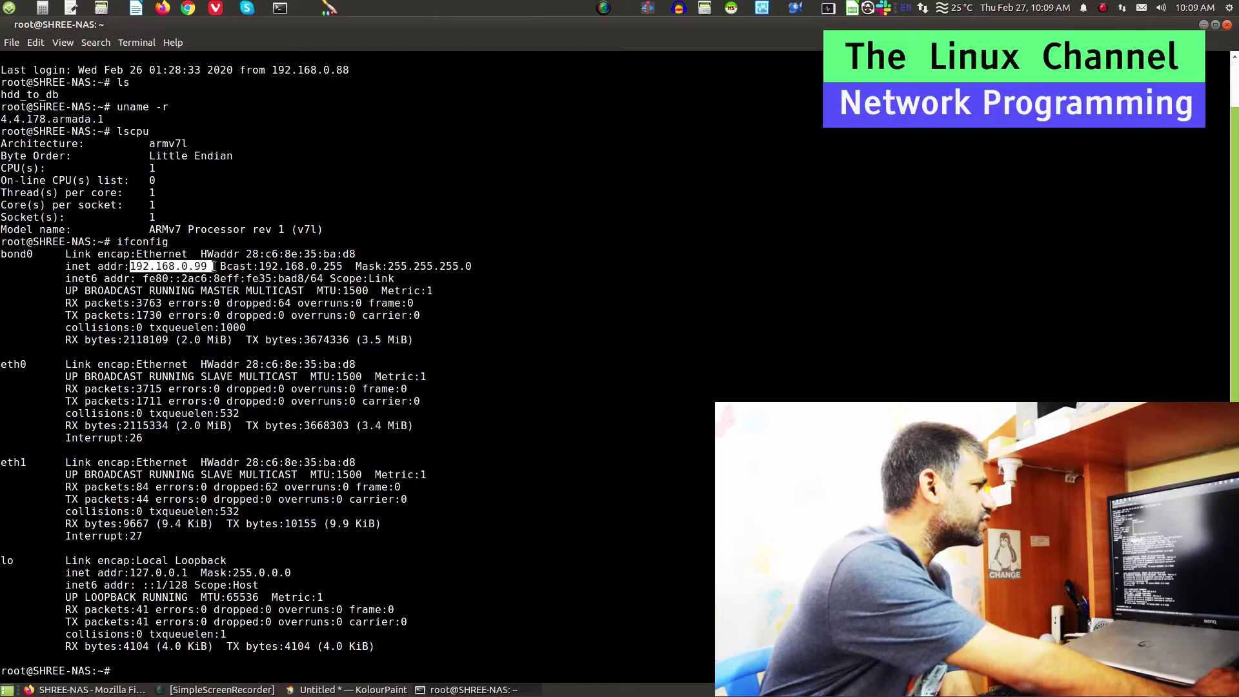
pyautogui.moveTo(67, 366); pyautogui.dragTo(138, 512)
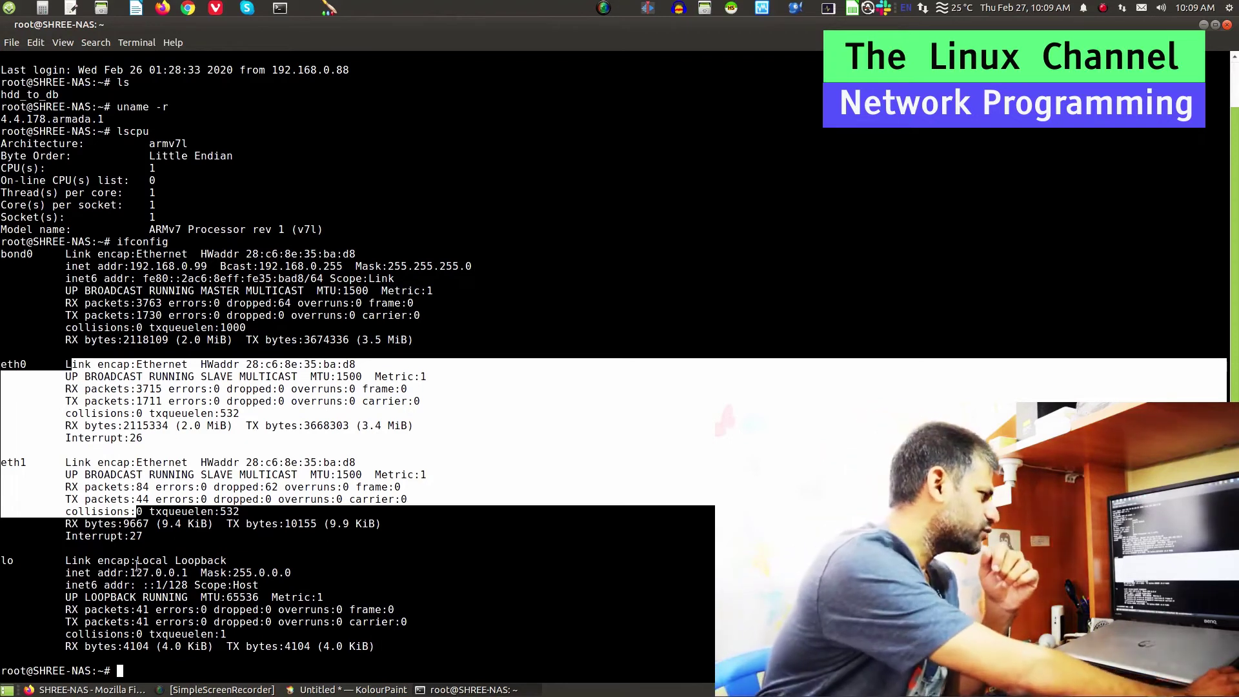
# Write the address 192.168.0.99 in a text box below the bond0 label
pyautogui.click(298, 690)
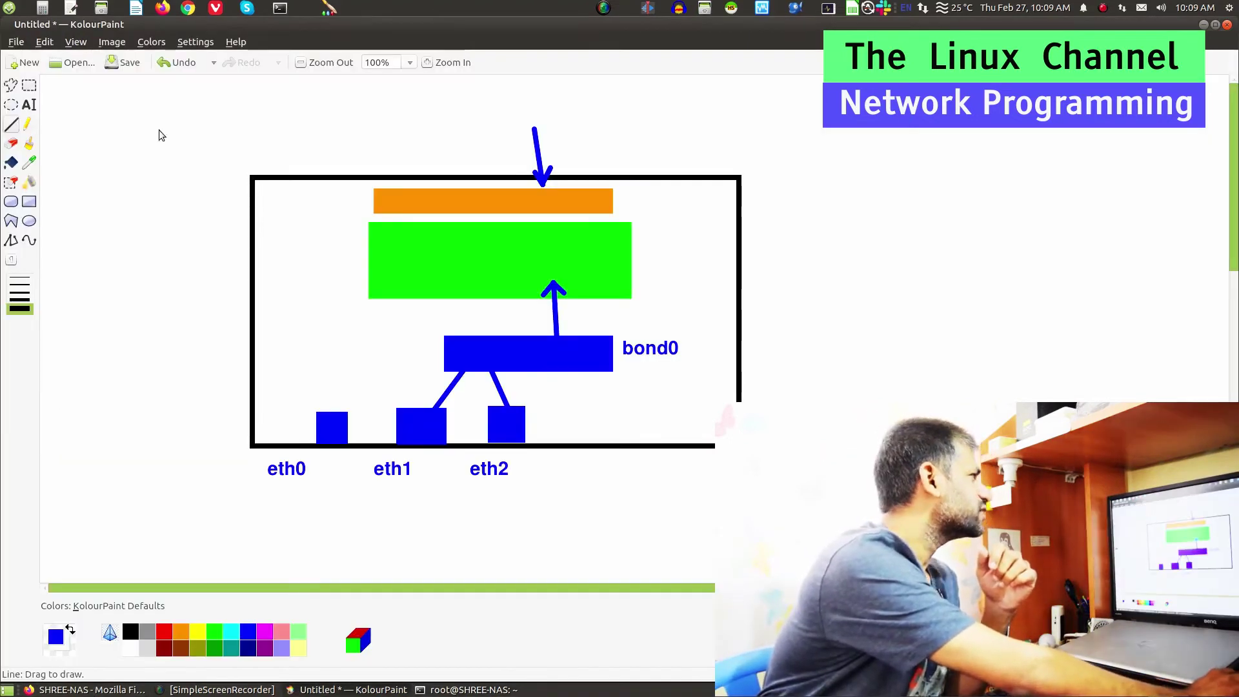
pyautogui.click(29, 107)
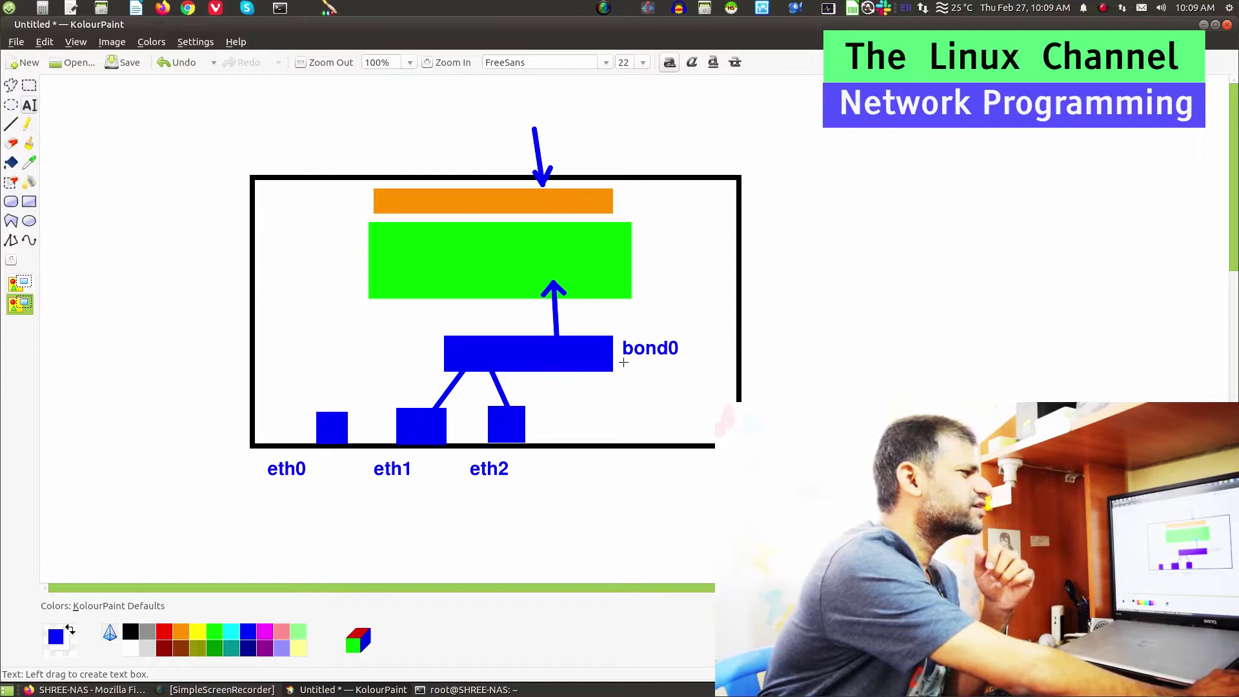
pyautogui.moveTo(624, 362); pyautogui.dragTo(828, 404)
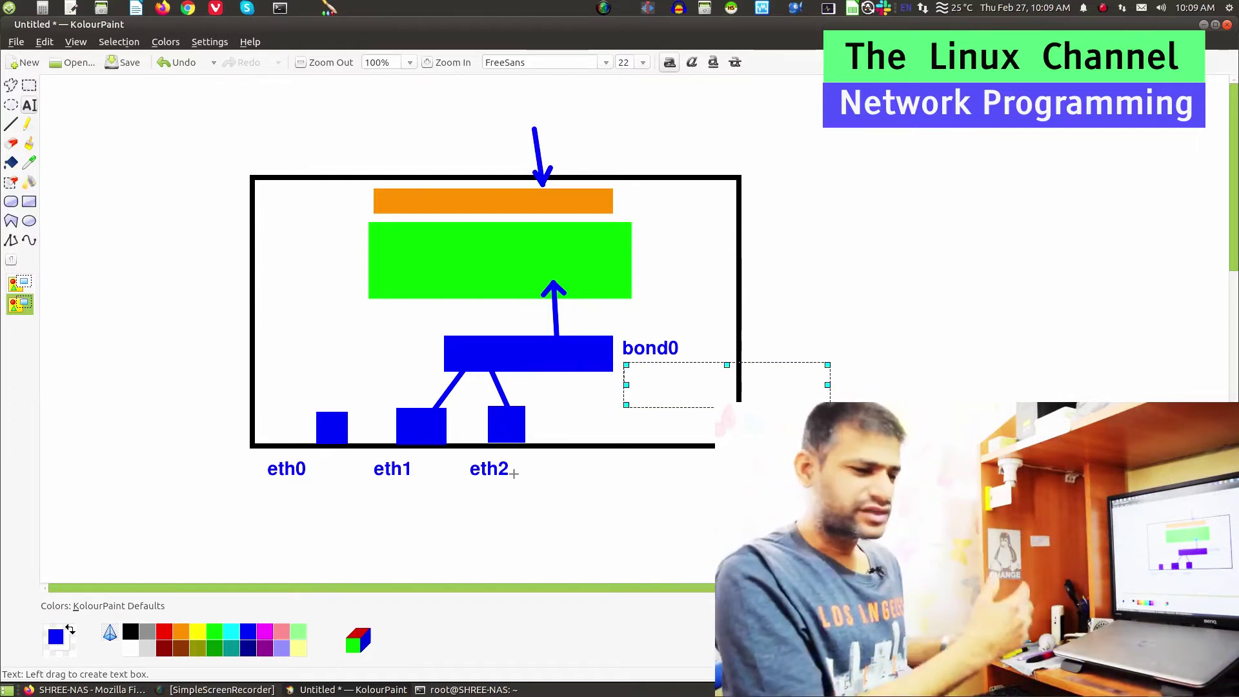
pyautogui.write('192.168.0.')
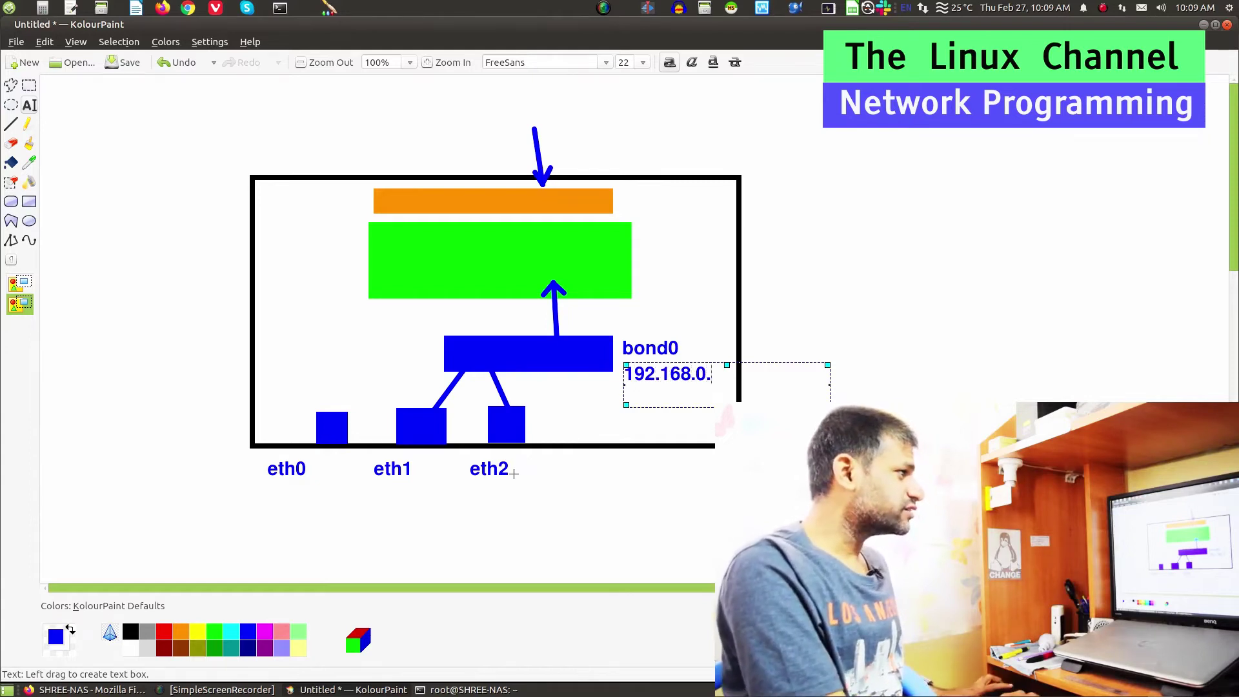
pyautogui.hotkey('alt', 'Tab')
pyautogui.hotkey('alt', 'Tab')
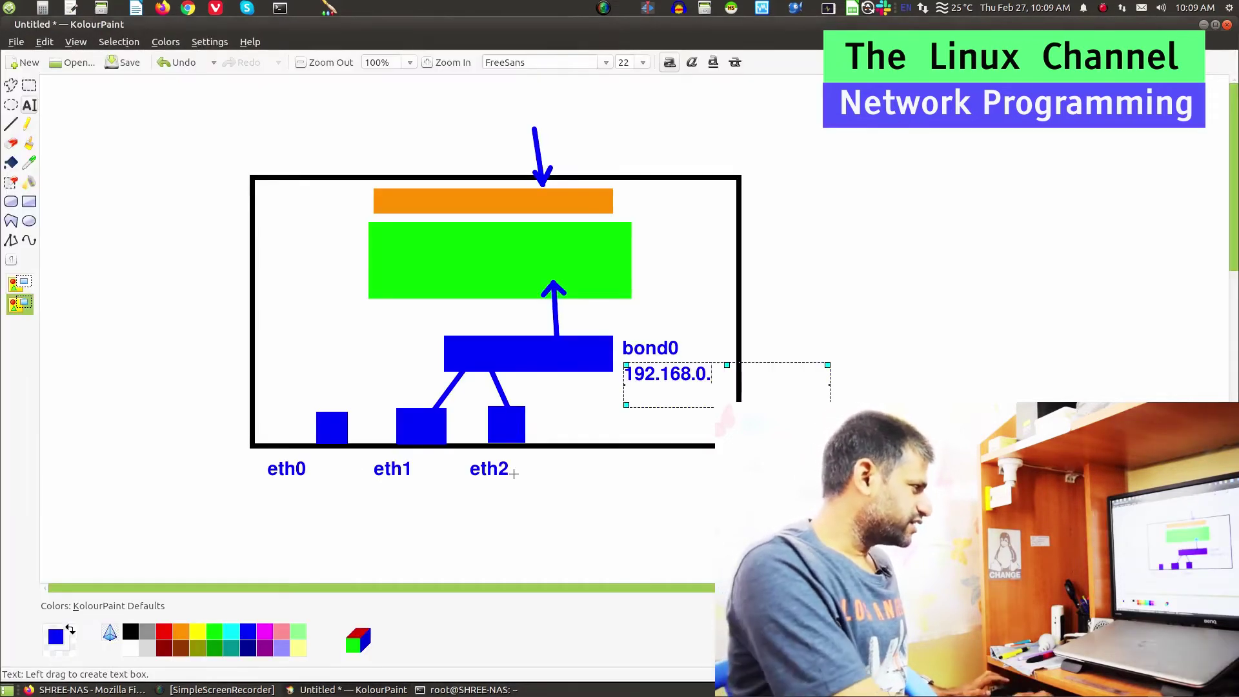
pyautogui.write('99')
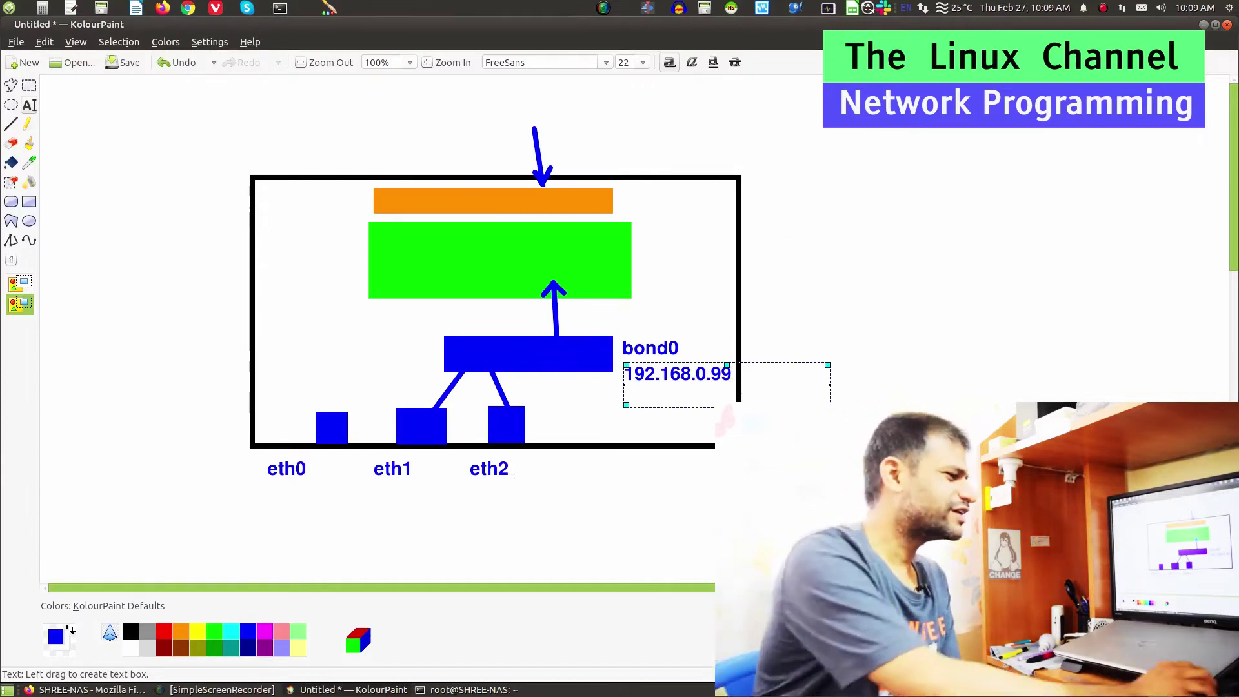
pyautogui.click(831, 299)
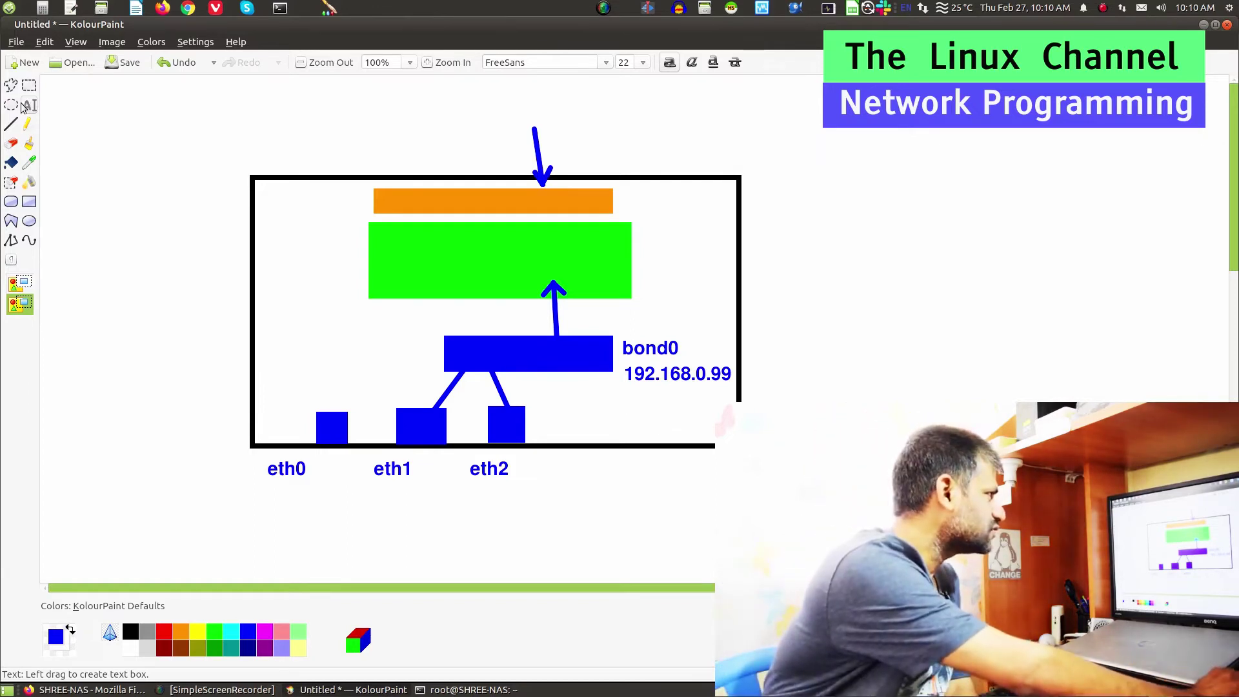
# Add the title 'TCP link bonding' at the diagram's top left
pyautogui.click(11, 124)
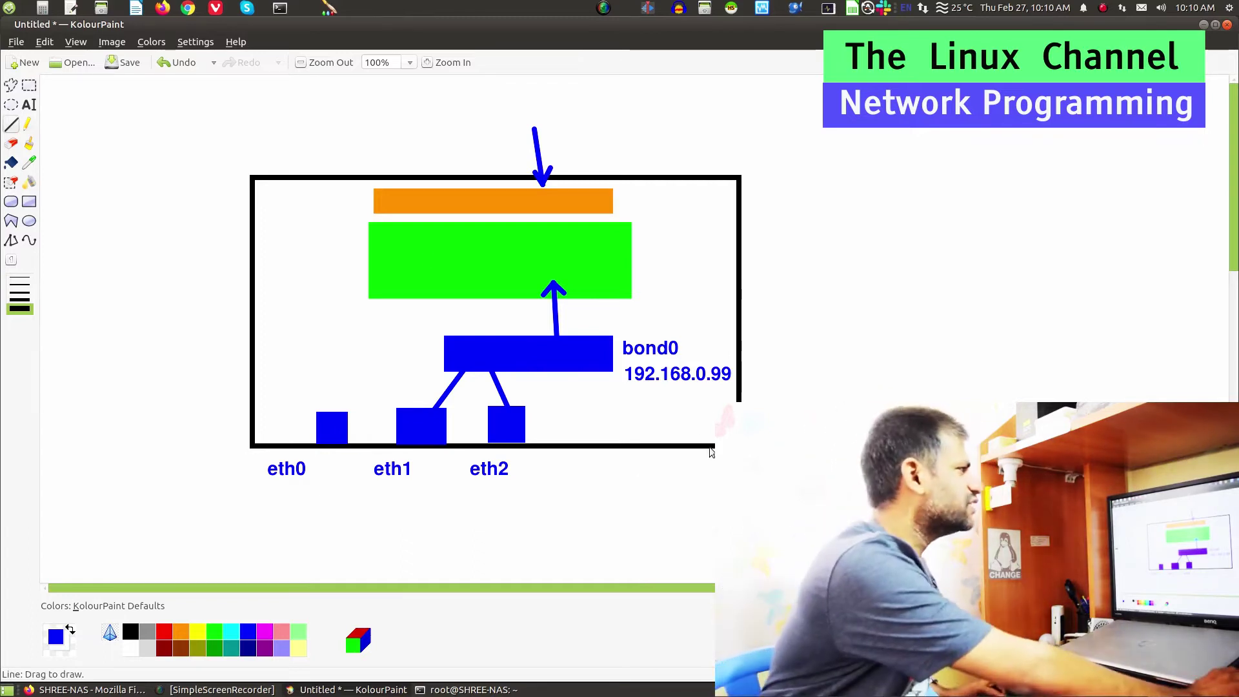
pyautogui.click(29, 104)
pyautogui.moveTo(88, 115); pyautogui.dragTo(421, 172)
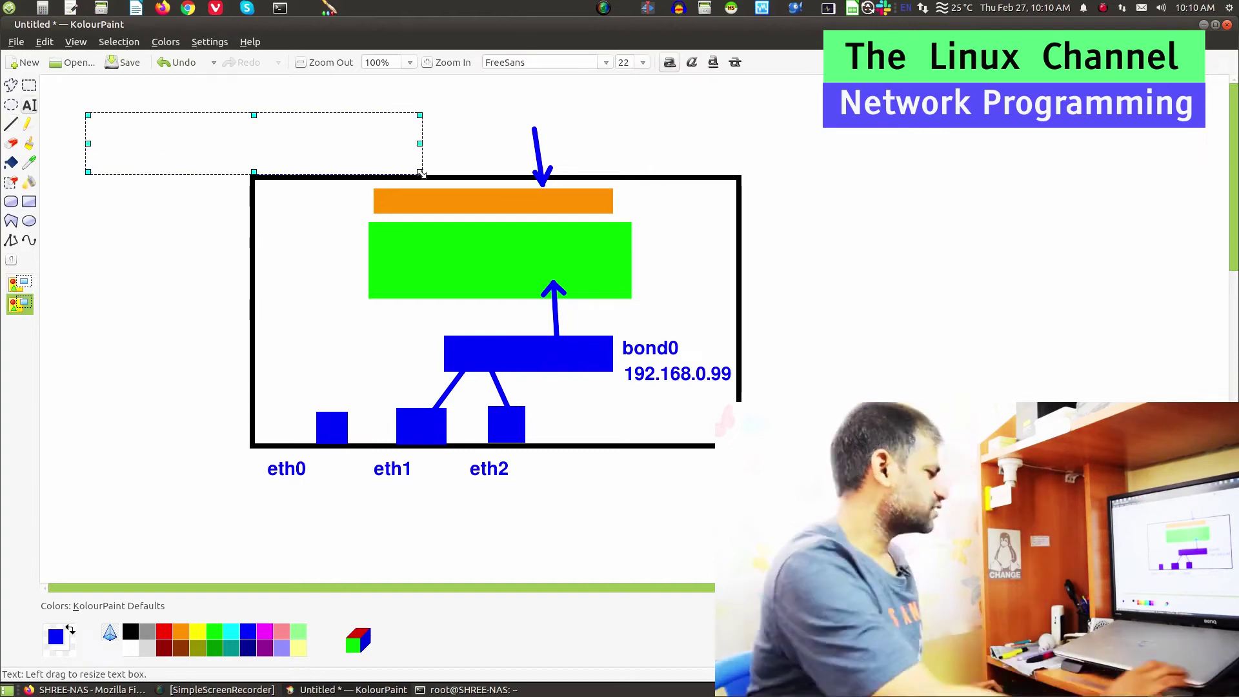
pyautogui.write('TCP l')
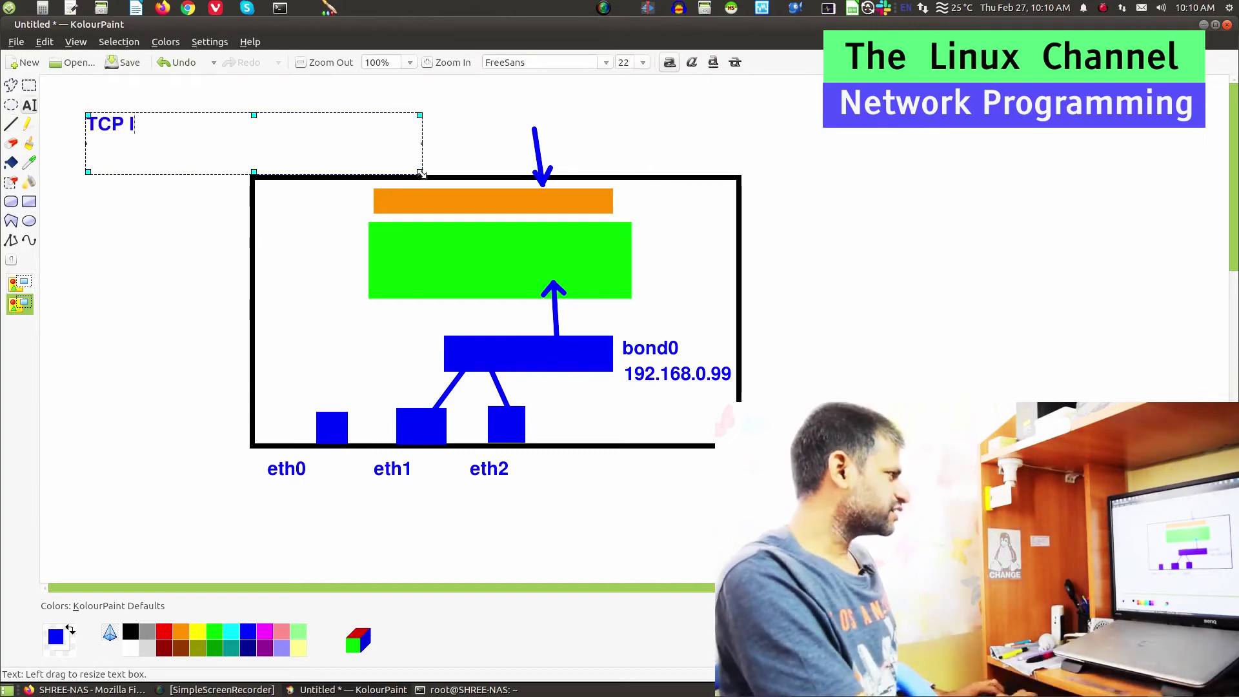
pyautogui.write('ink bonding')
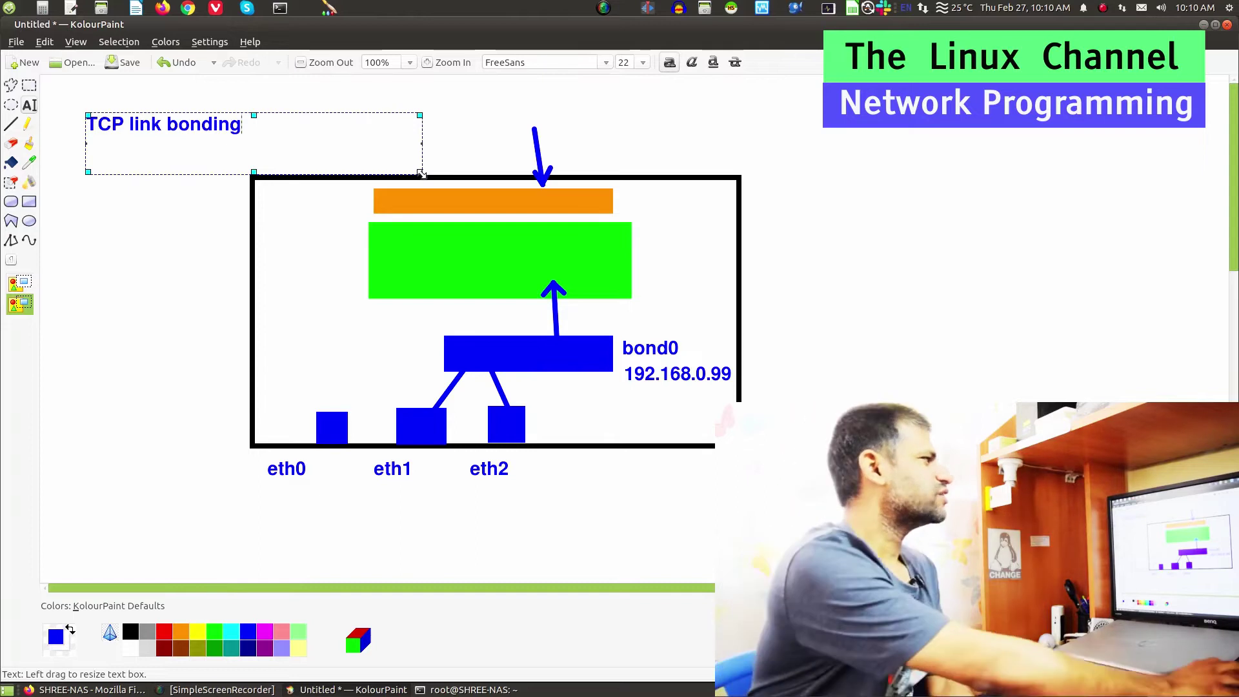
pyautogui.click(192, 218)
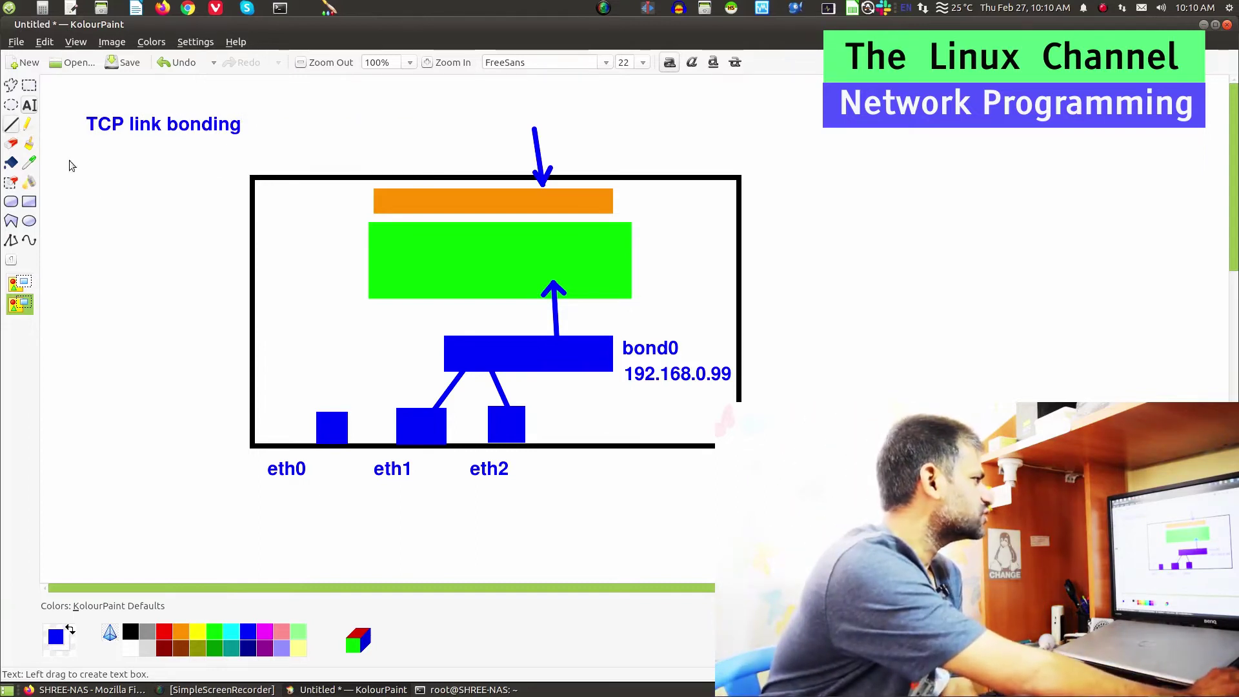
# Write 'mode: round robin' beneath the 192.168.0.99 address
pyautogui.press('l')
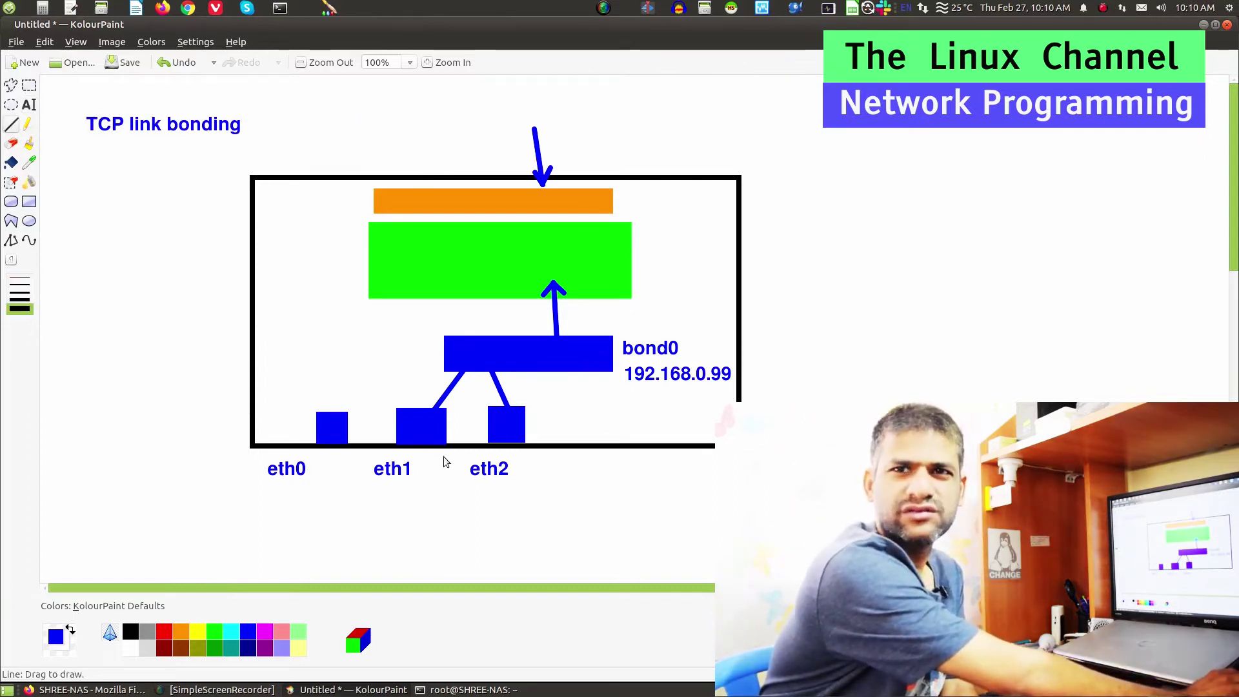
pyautogui.click(29, 105)
pyautogui.moveTo(625, 388); pyautogui.dragTo(901, 469)
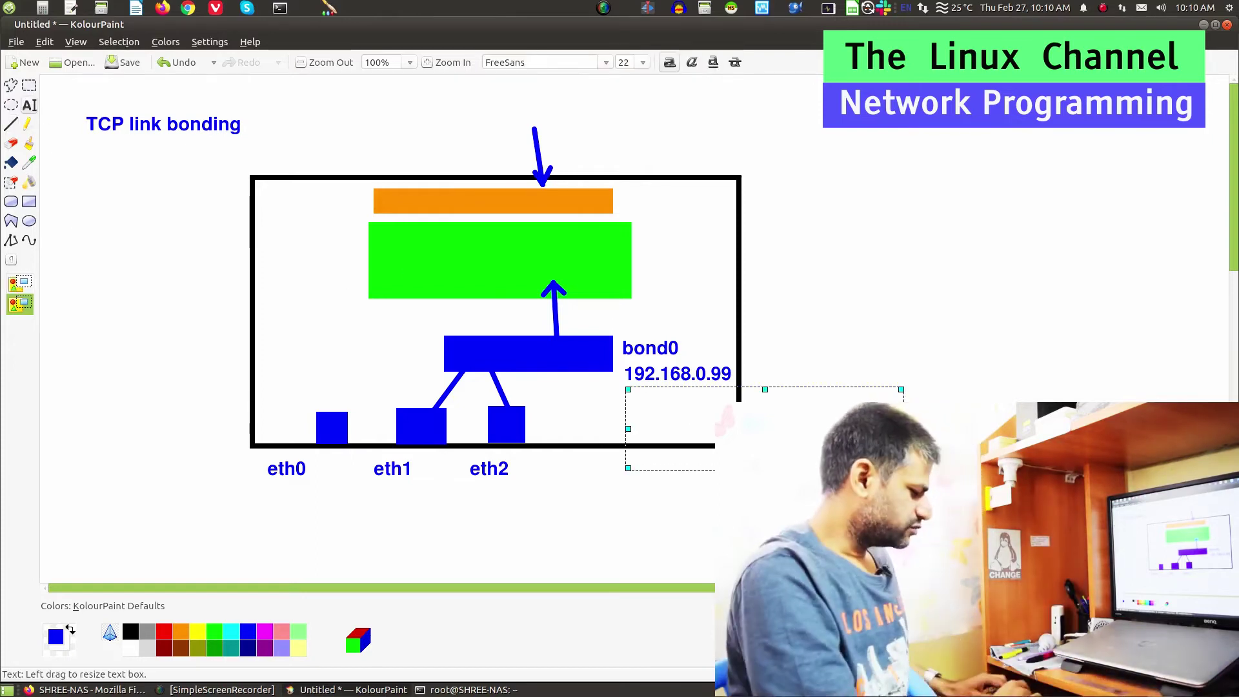
pyautogui.write('mode: round')
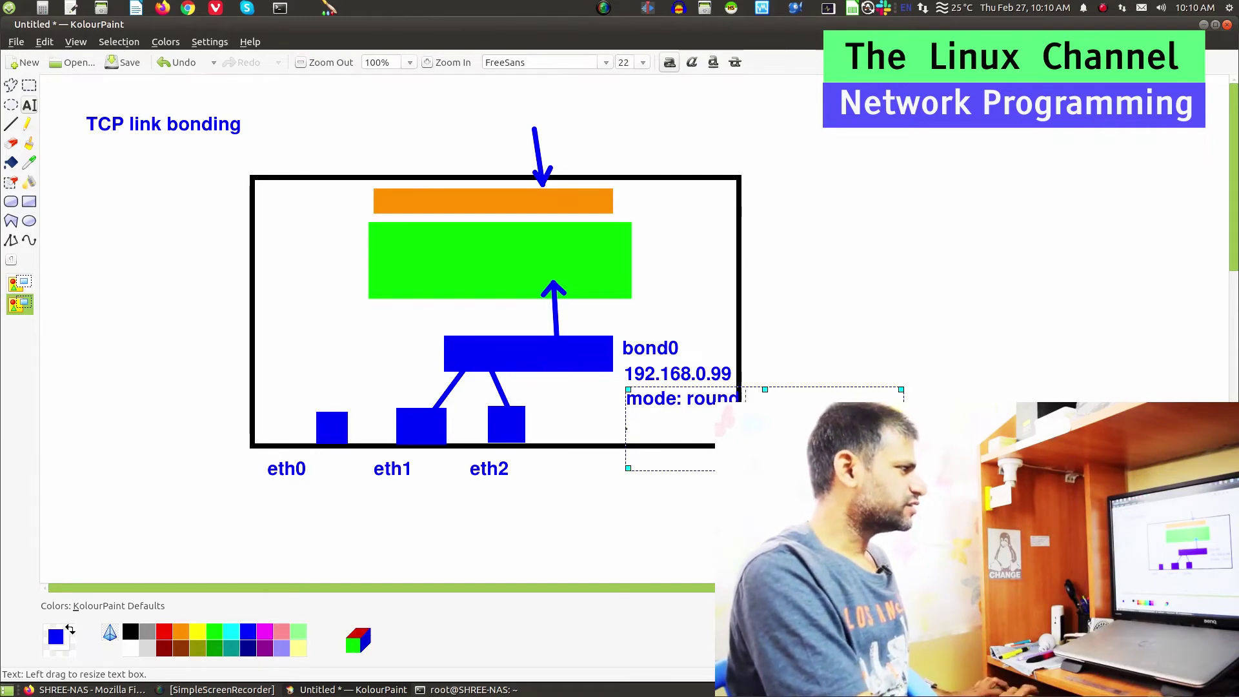
pyautogui.write(' oobin')
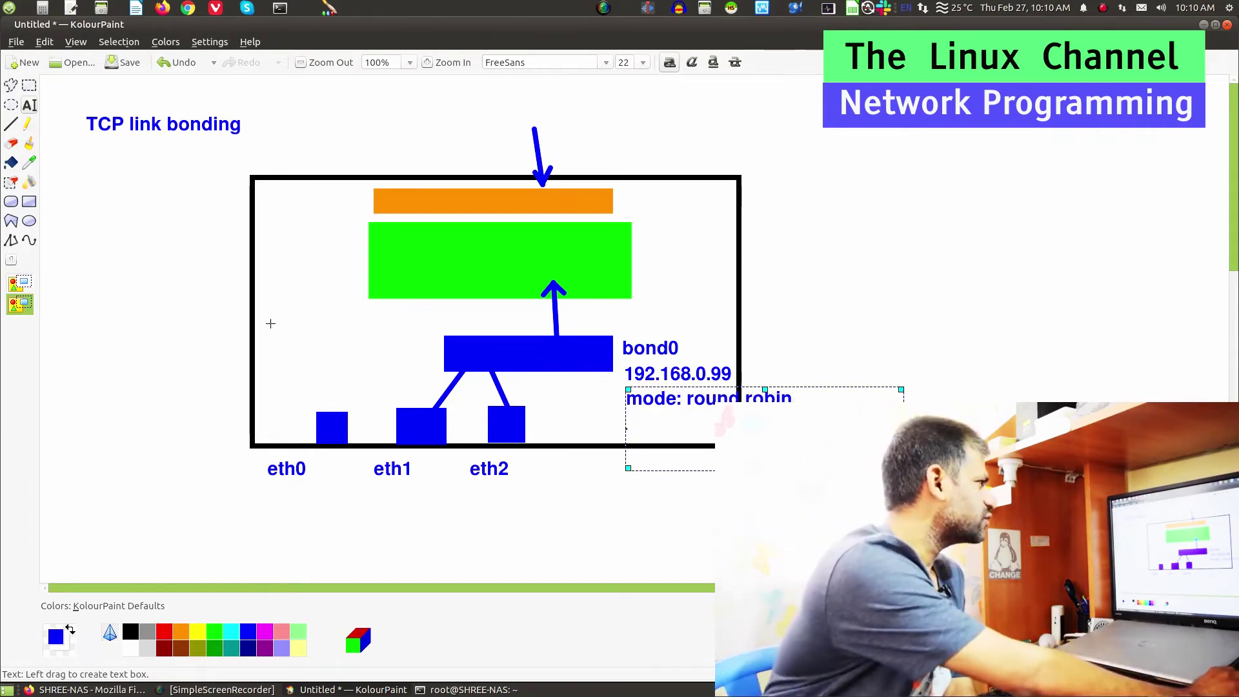
pyautogui.click(88, 241)
# Draw a blue arrow from the upper left into bond0, then choose magenta
pyautogui.click(10, 124)
pyautogui.moveTo(322, 134); pyautogui.dragTo(467, 326)
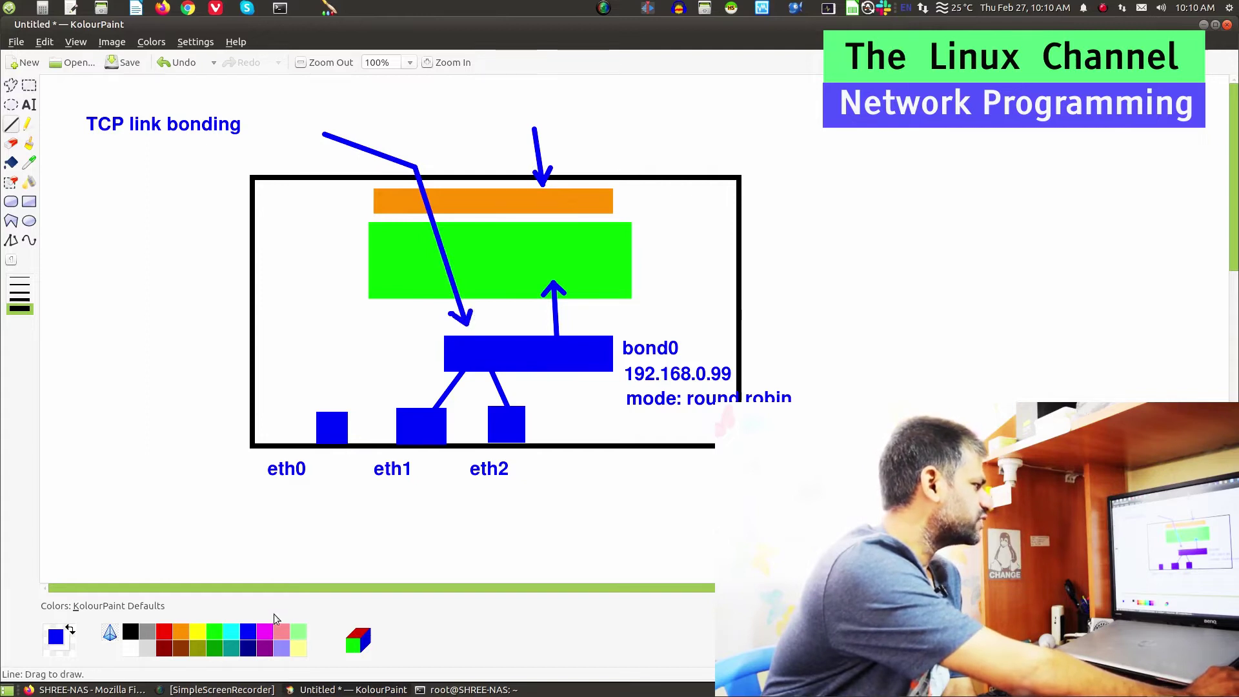
pyautogui.click(263, 634)
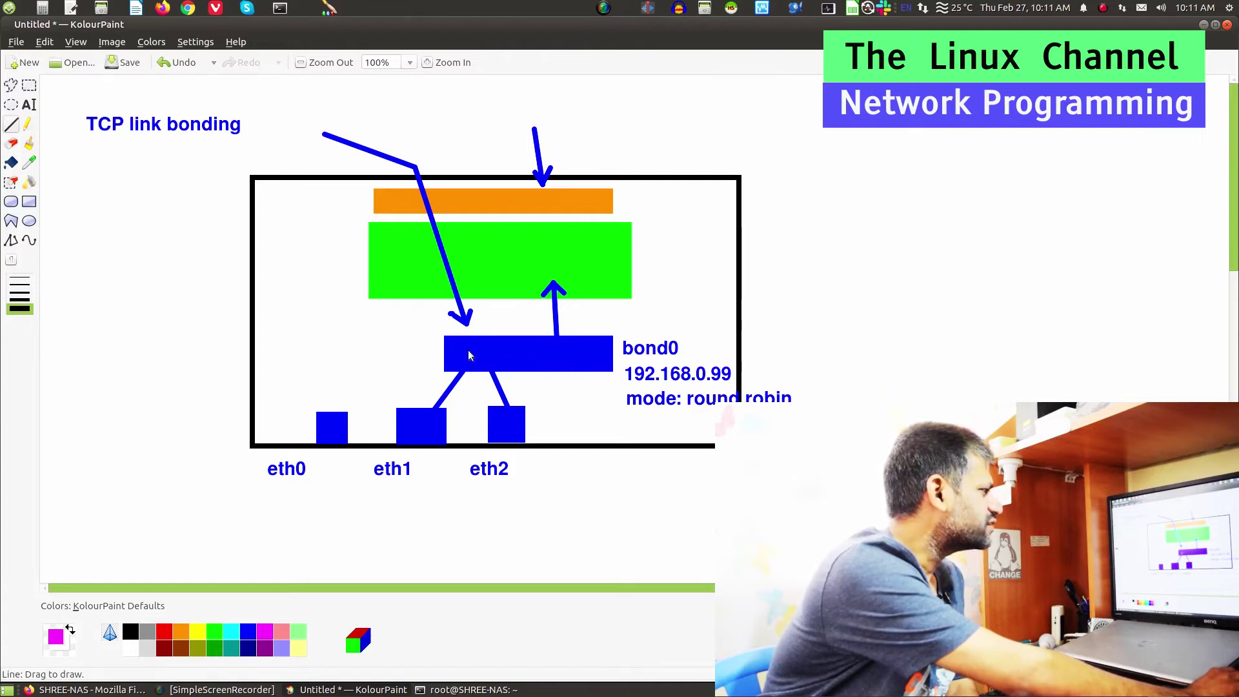
# Draw two magenta arrows from the bond0 box down past eth1 and eth2
pyautogui.moveTo(469, 354); pyautogui.dragTo(406, 503)
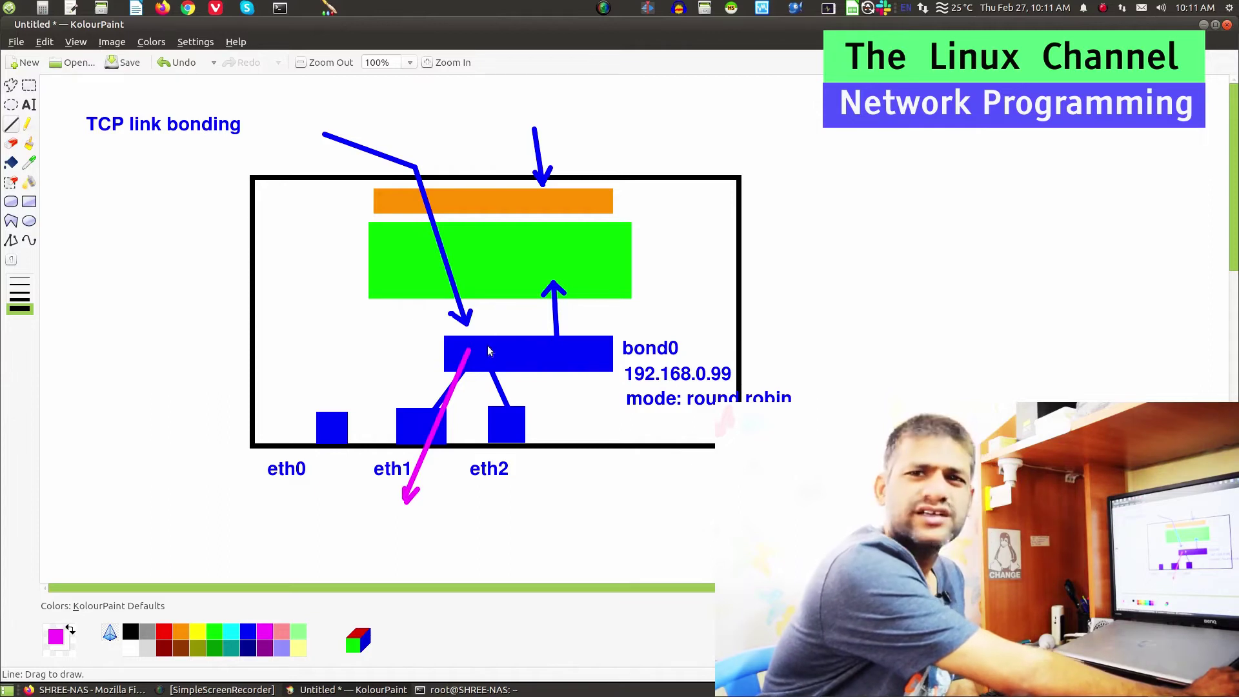
pyautogui.moveTo(488, 348); pyautogui.dragTo(532, 484)
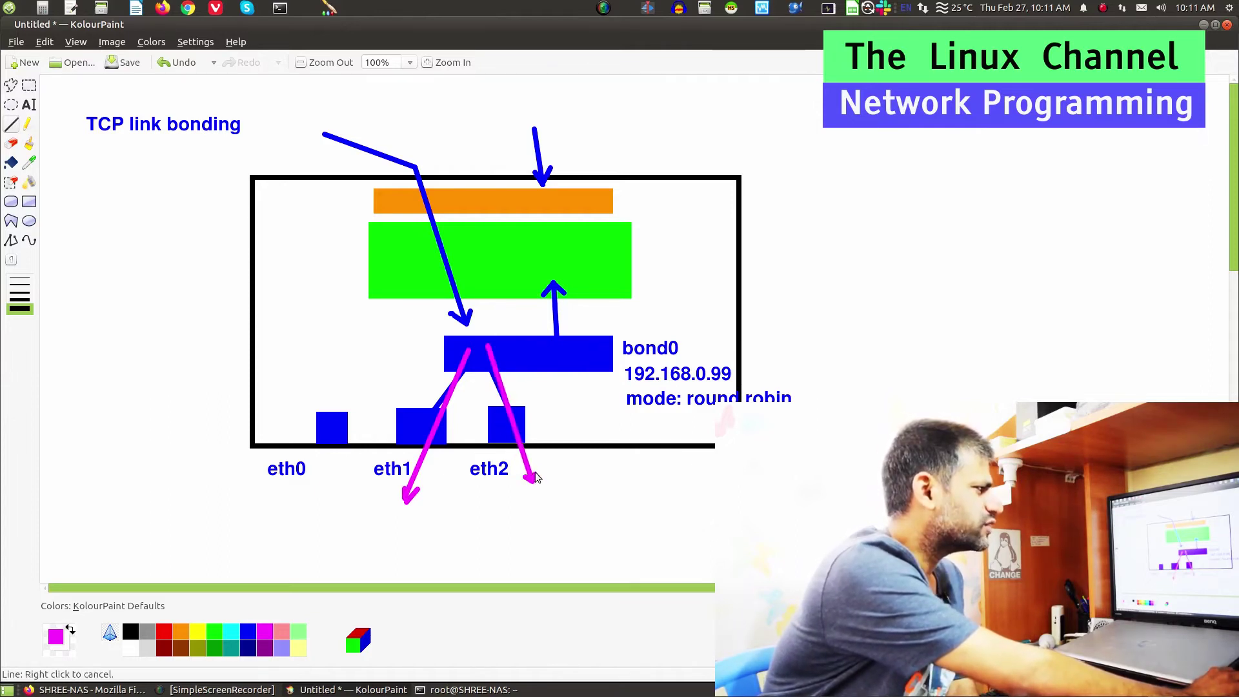
pyautogui.moveTo(536, 478); pyautogui.dragTo(536, 478)
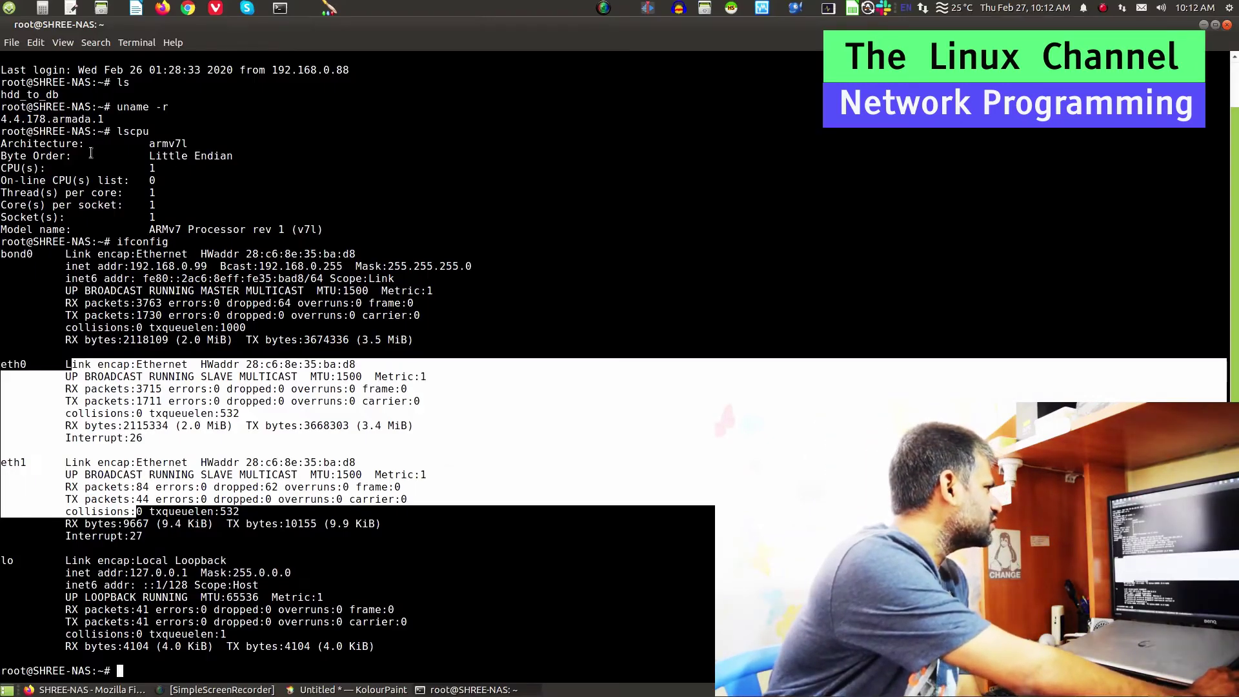
# Select the lscpu lines, then open TrueBench from saved links and scroll to the RN104 chart
pyautogui.moveTo(91, 152); pyautogui.dragTo(52, 228)
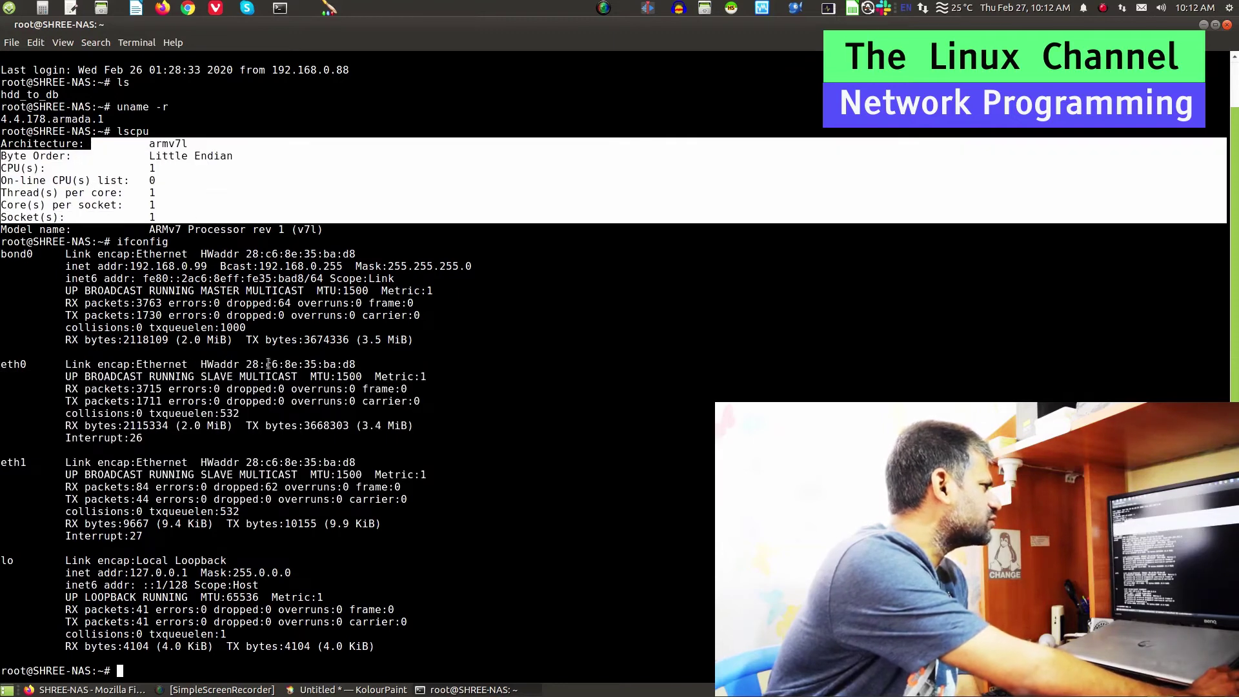
pyautogui.click(101, 691)
pyautogui.click(214, 47)
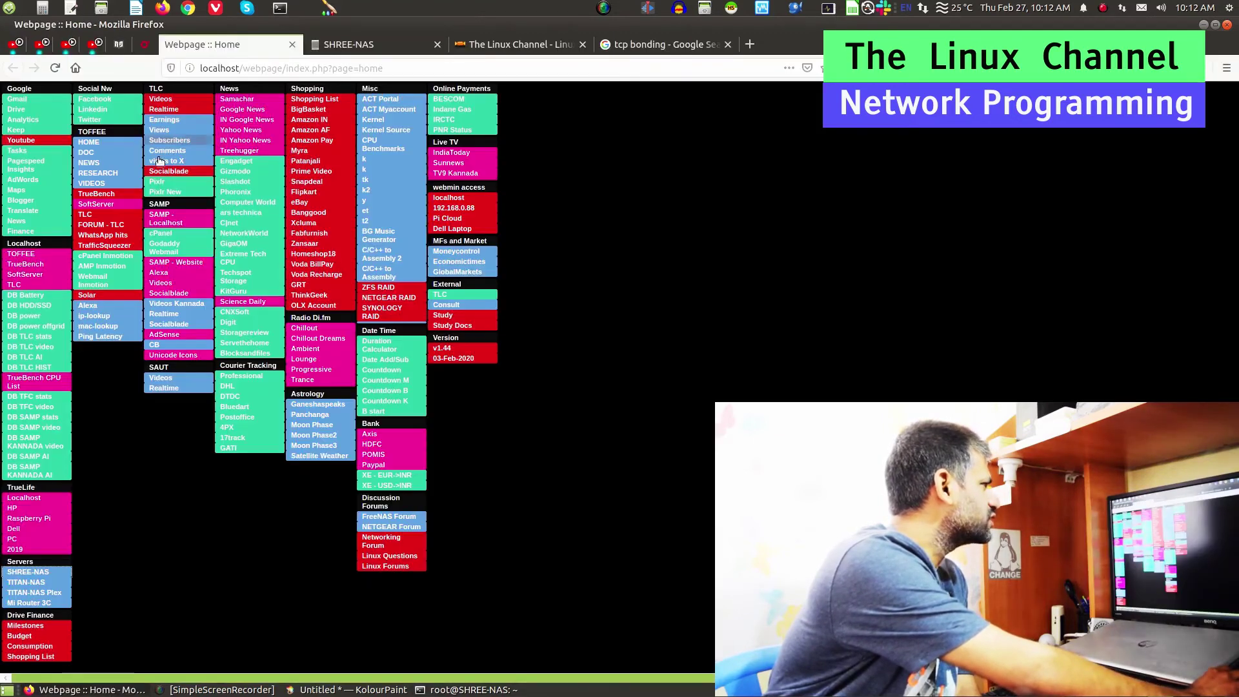
pyautogui.click(122, 193)
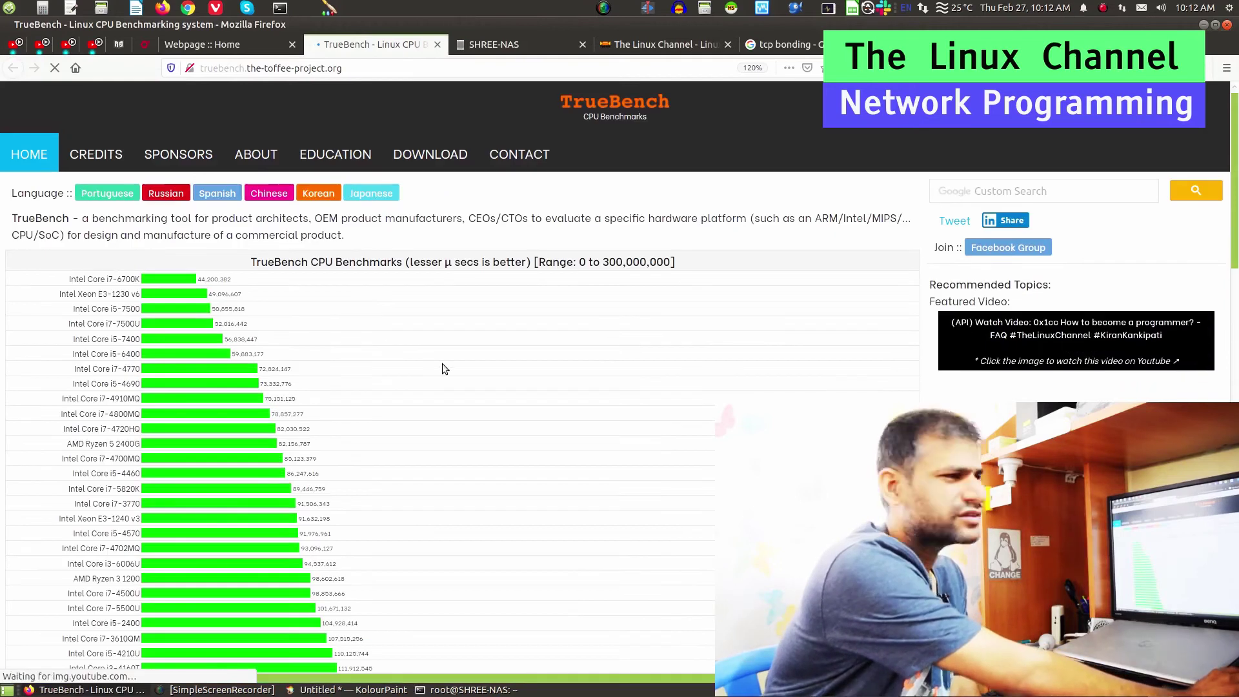
pyautogui.scroll(-15, 443, 369)
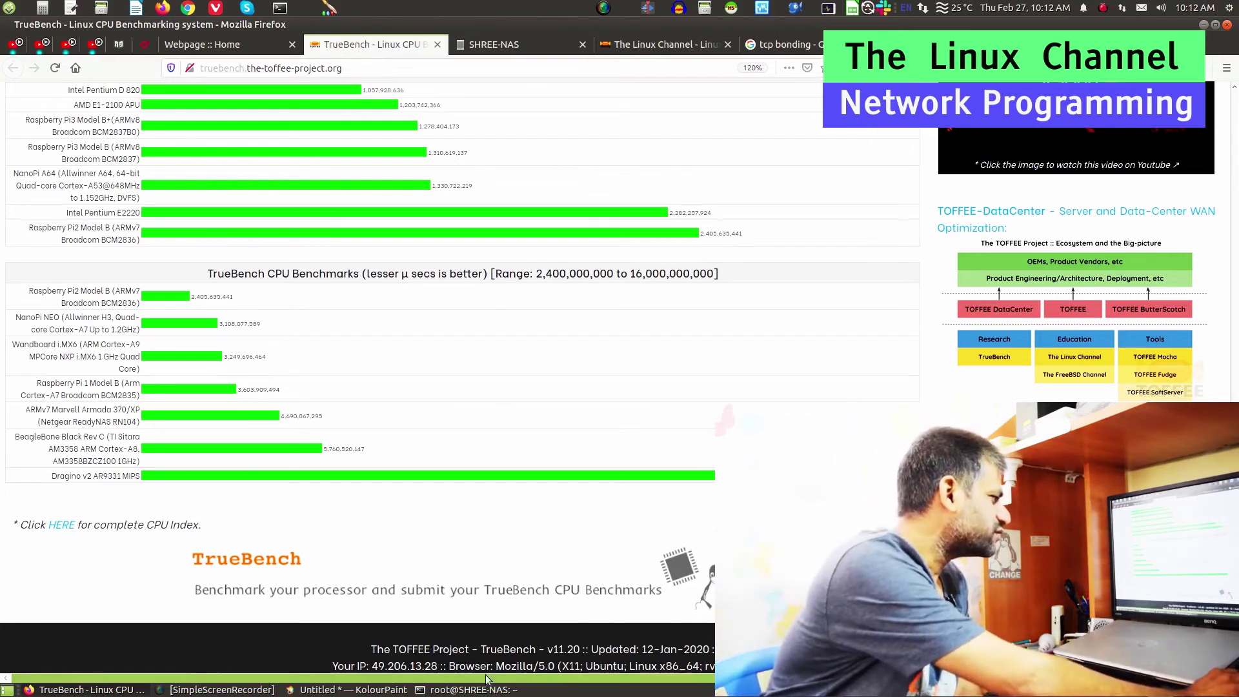
# Select the lscpu output, then run free and free -h showing 496M total memory
pyautogui.click(467, 689)
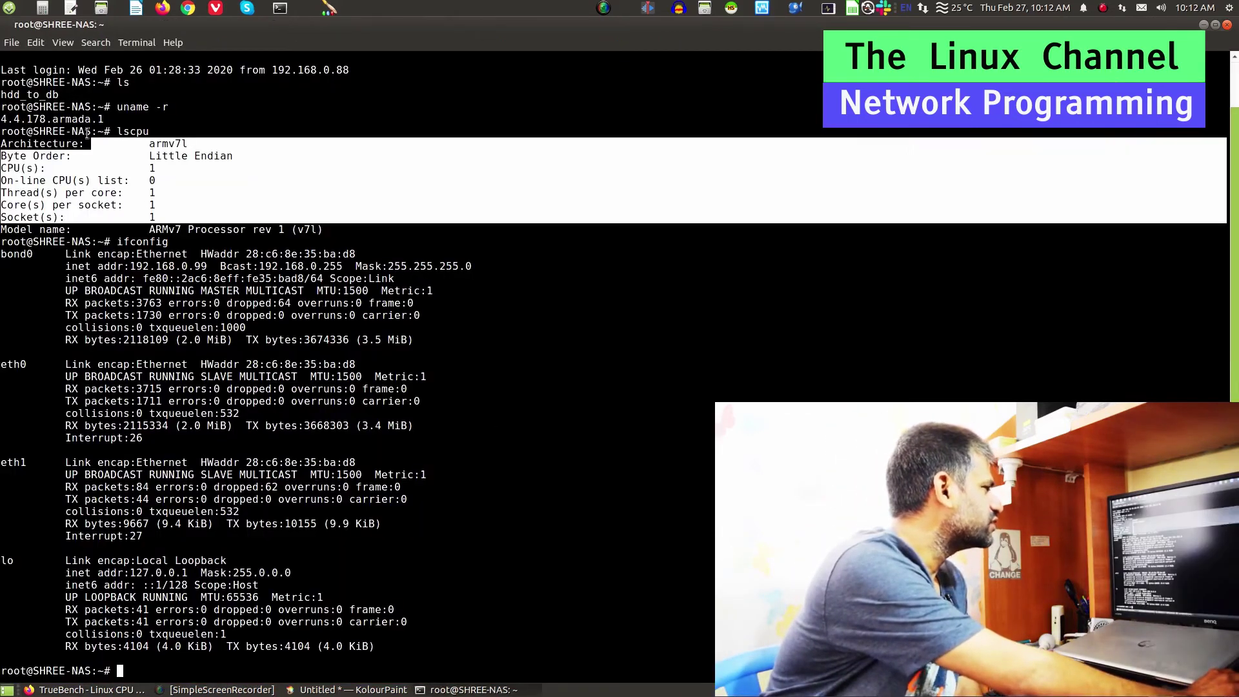
pyautogui.moveTo(85, 131); pyautogui.dragTo(126, 229)
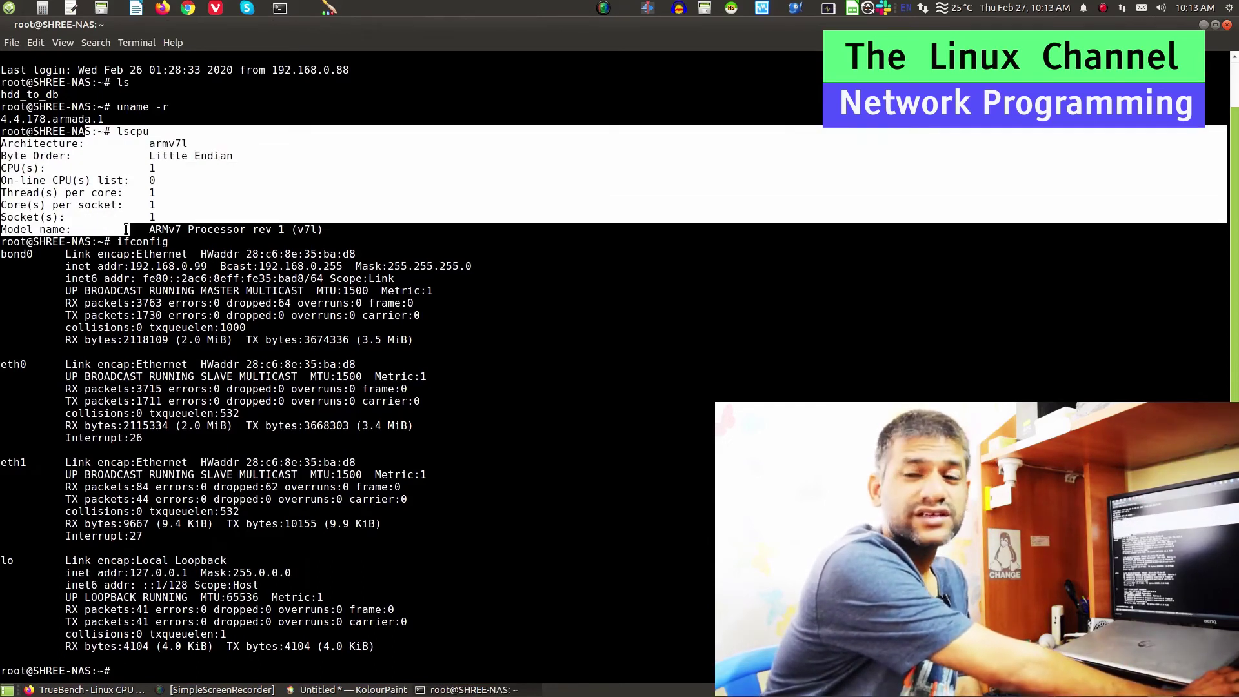
pyautogui.write('free')
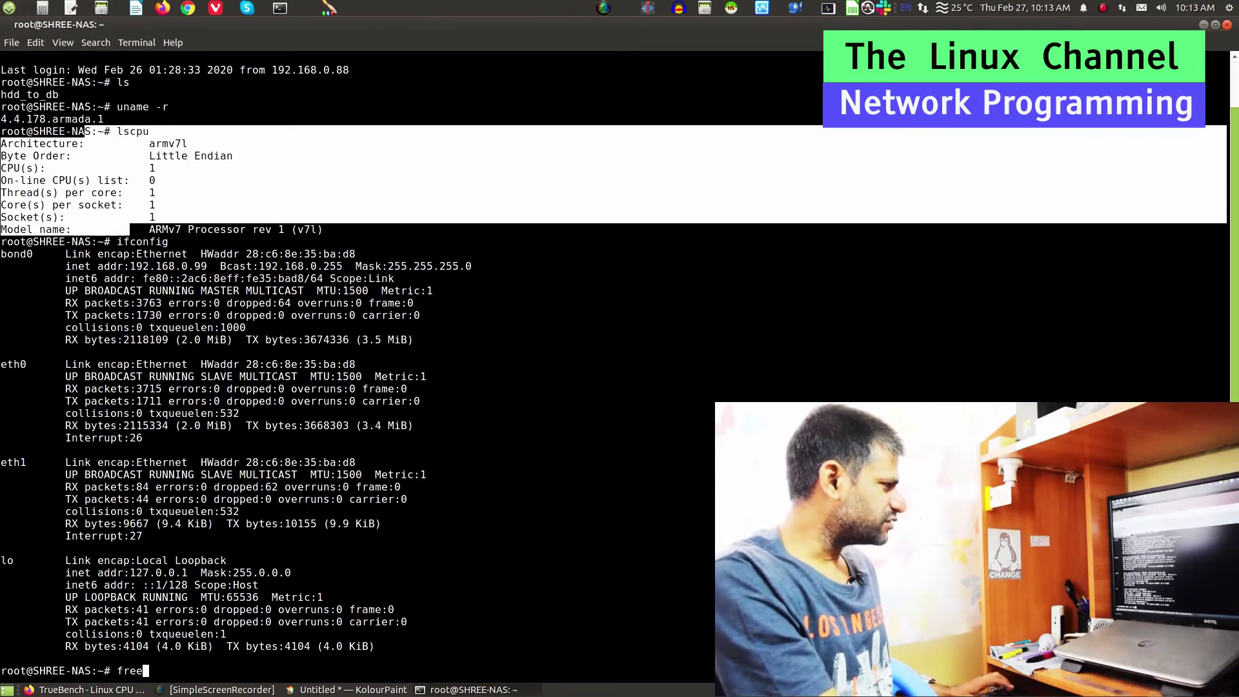
pyautogui.press('Return')
pyautogui.write('free -h')
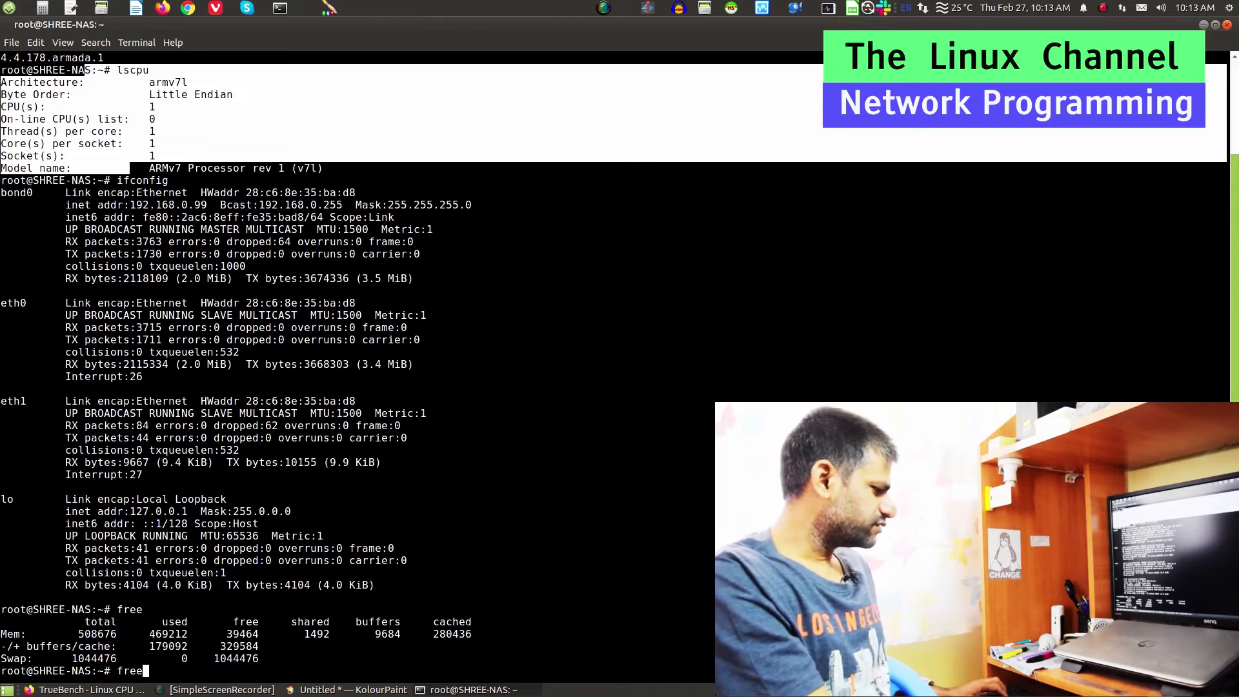
pyautogui.press('Return')
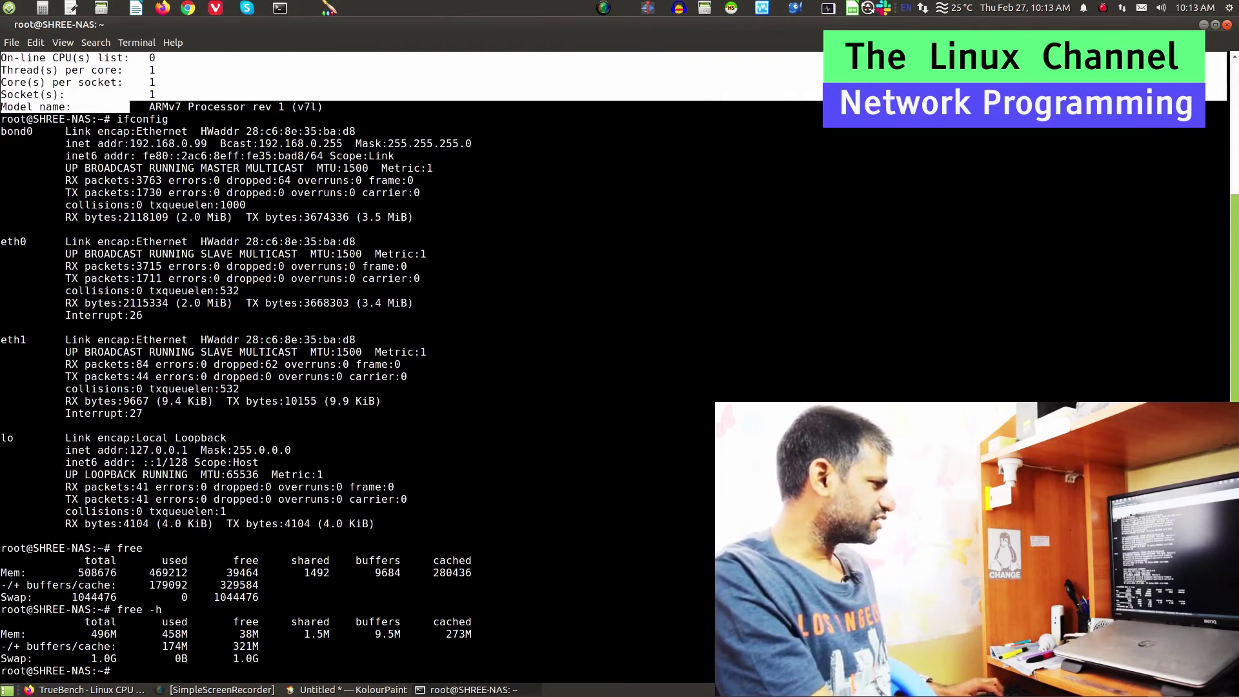